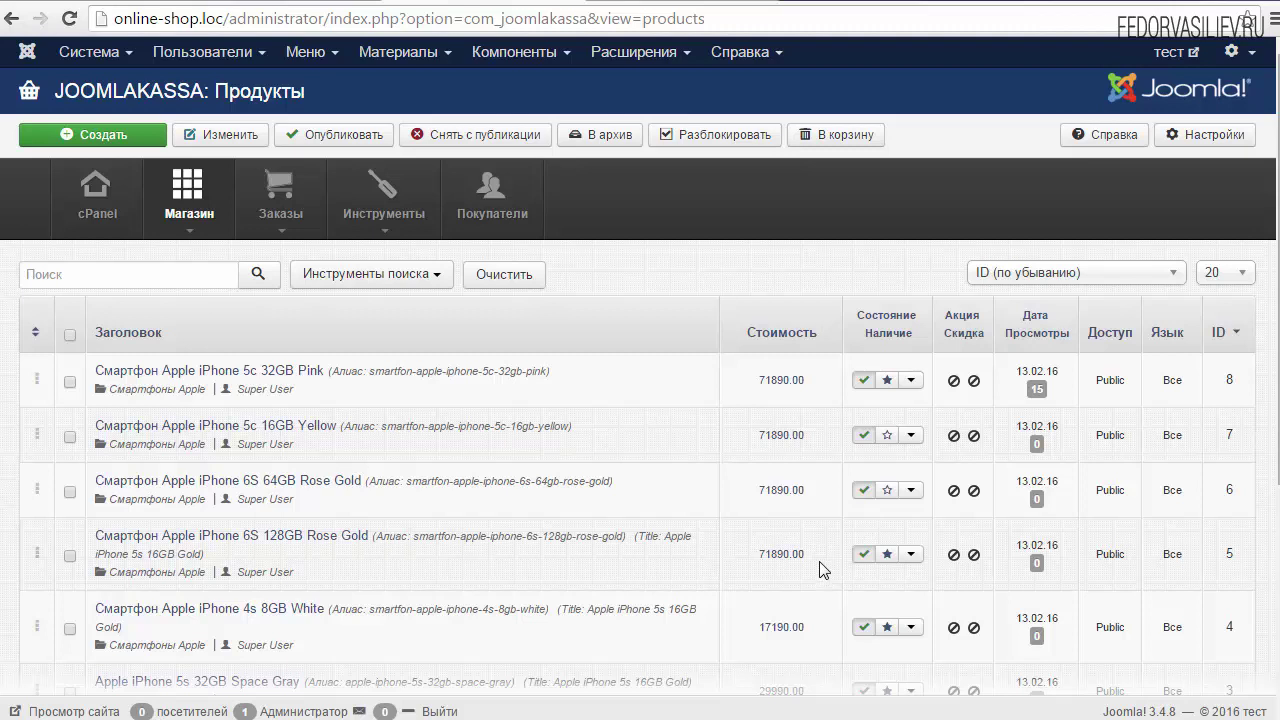
Open the details of the product "Смартфон Apple iPhone 5c 32GB Pink" and set Акция to Да
{"action": "left_click", "coordinate": [305, 378]}
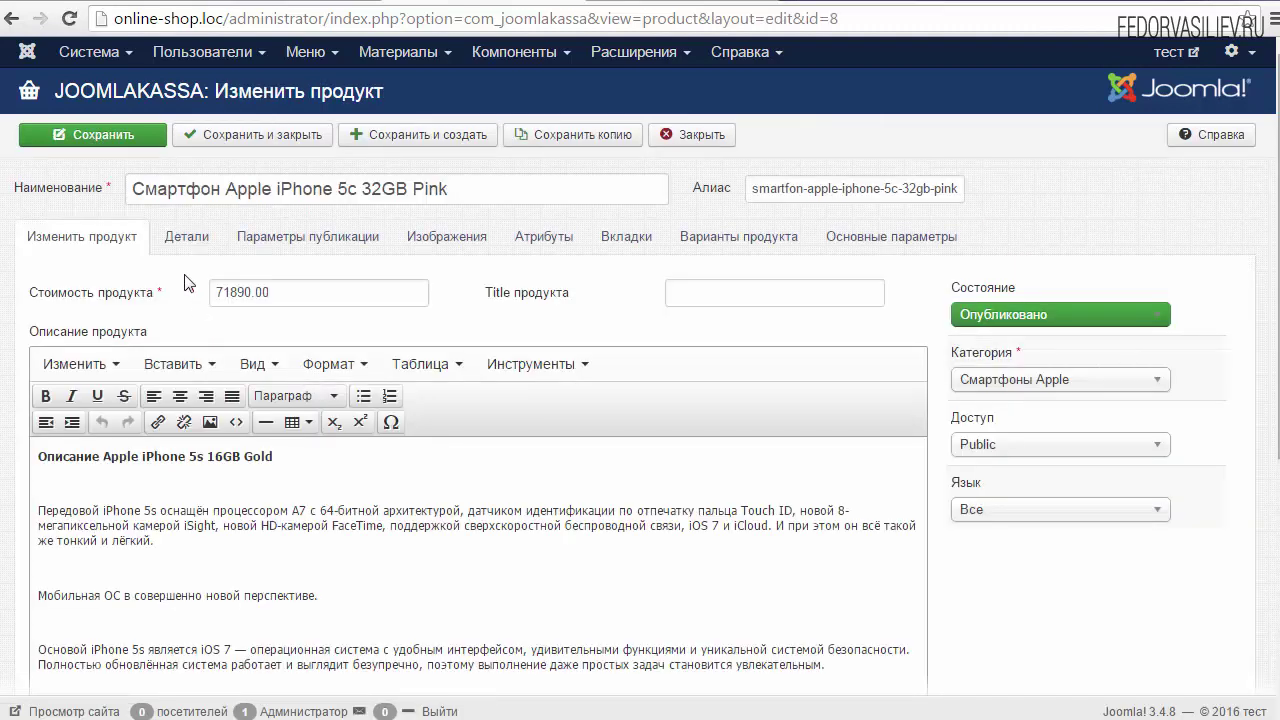
{"action": "left_click", "coordinate": [186, 240]}
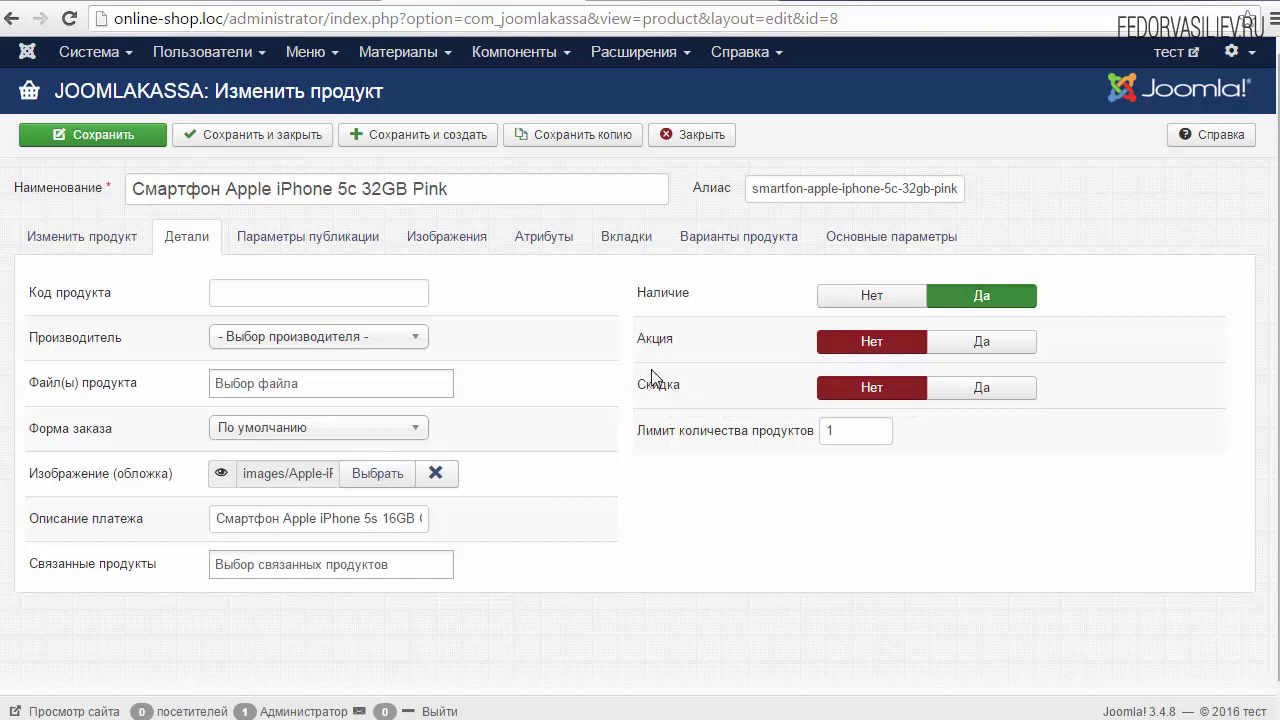
{"action": "mouse_move", "coordinate": [655, 303]}
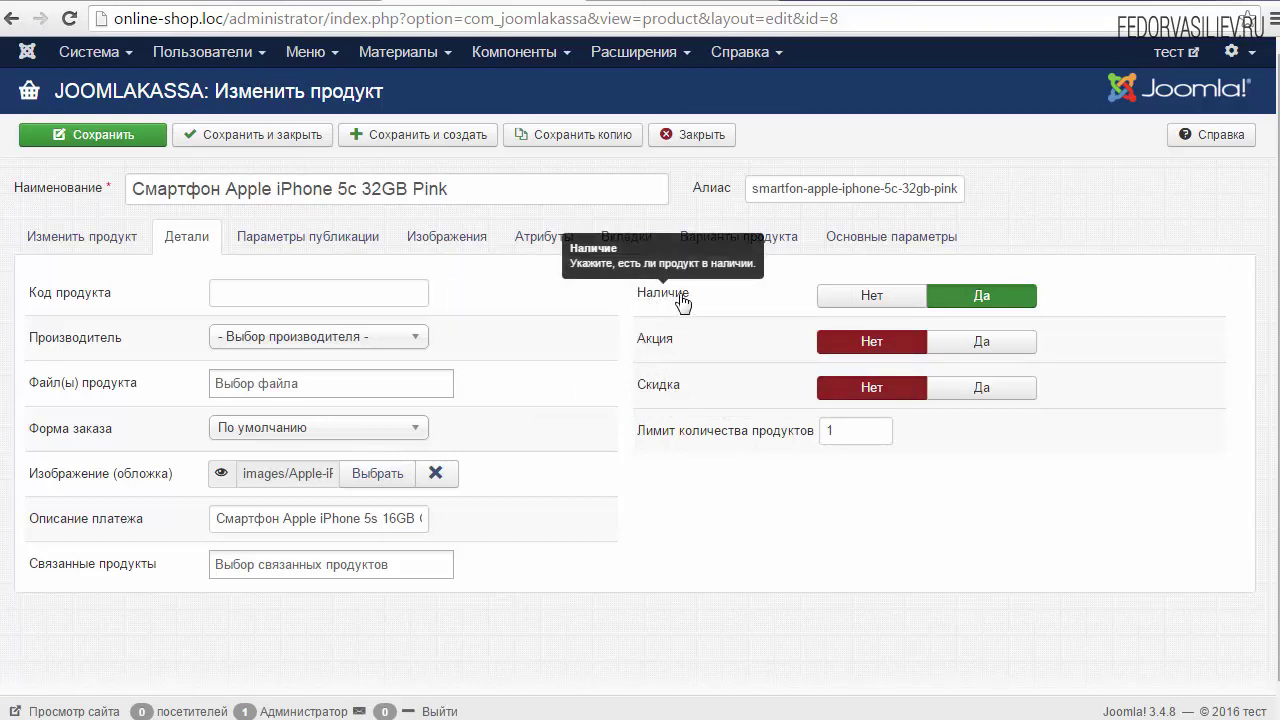
{"action": "mouse_move", "coordinate": [665, 345]}
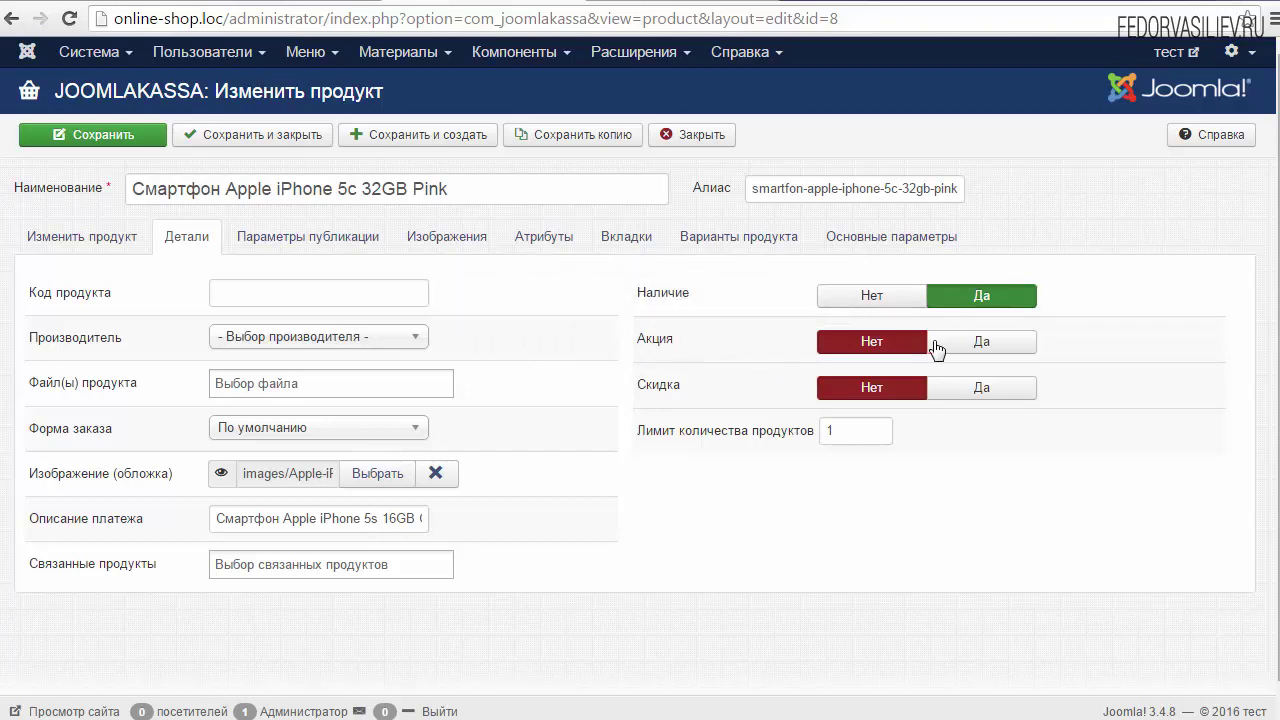
{"action": "left_click", "coordinate": [982, 343]}
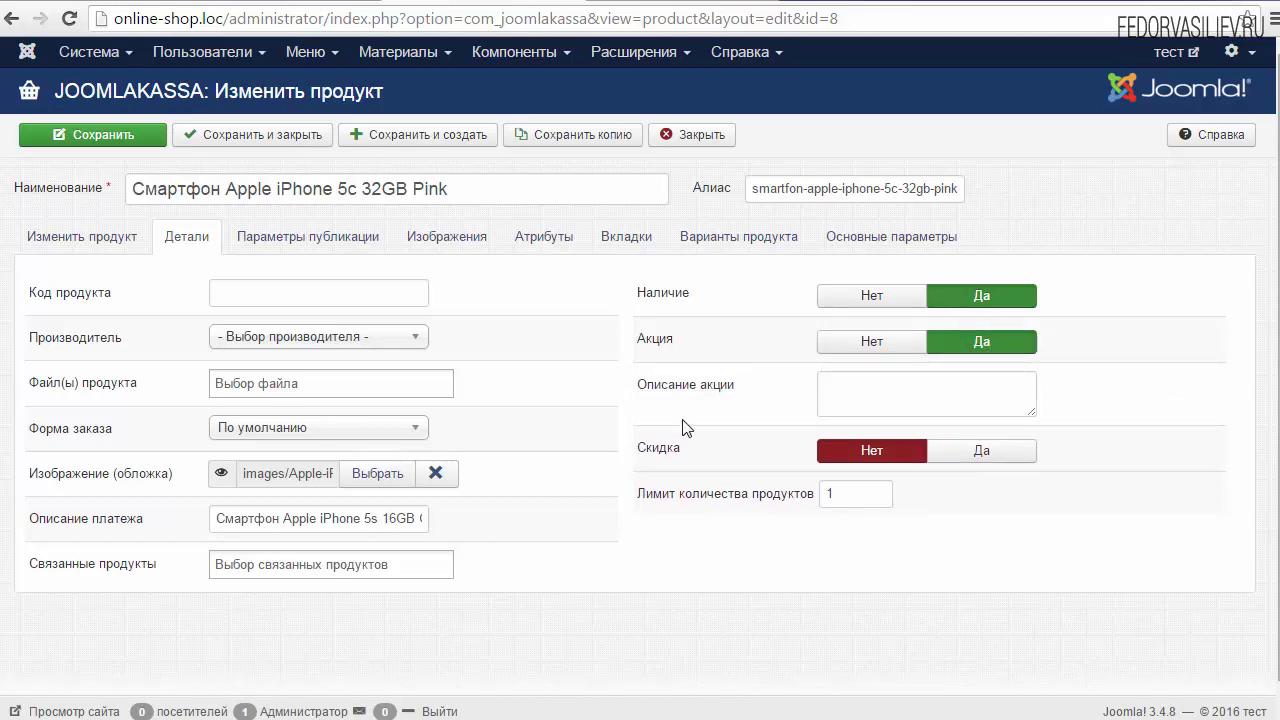
Enter "Черная пятница !" as the promotion description (Описание акции) and save the product
{"action": "left_click", "coordinate": [863, 387]}
{"action": "left_click_drag", "start_coordinate": [1030, 412], "coordinate": [1047, 470]}
{"action": "mouse_move", "coordinate": [678, 394]}
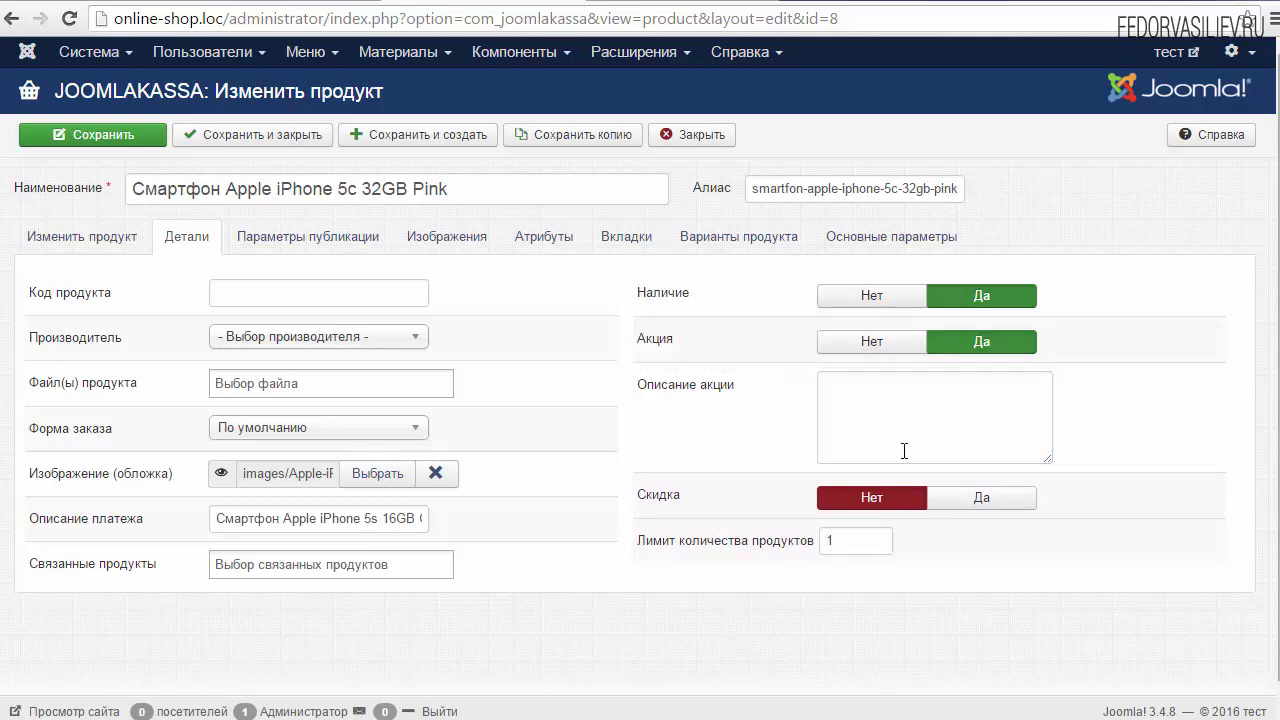
{"action": "right_click", "coordinate": [883, 414]}
{"action": "left_click", "coordinate": [942, 535]}
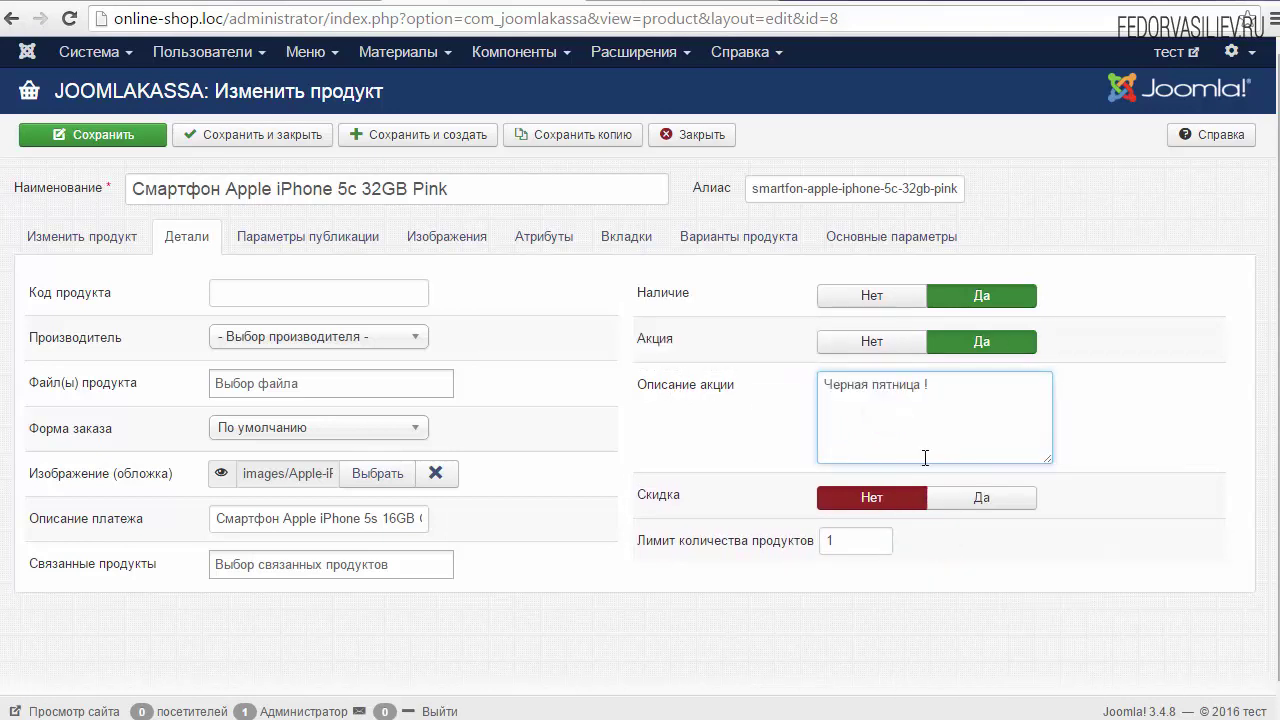
{"action": "left_click", "coordinate": [115, 134]}
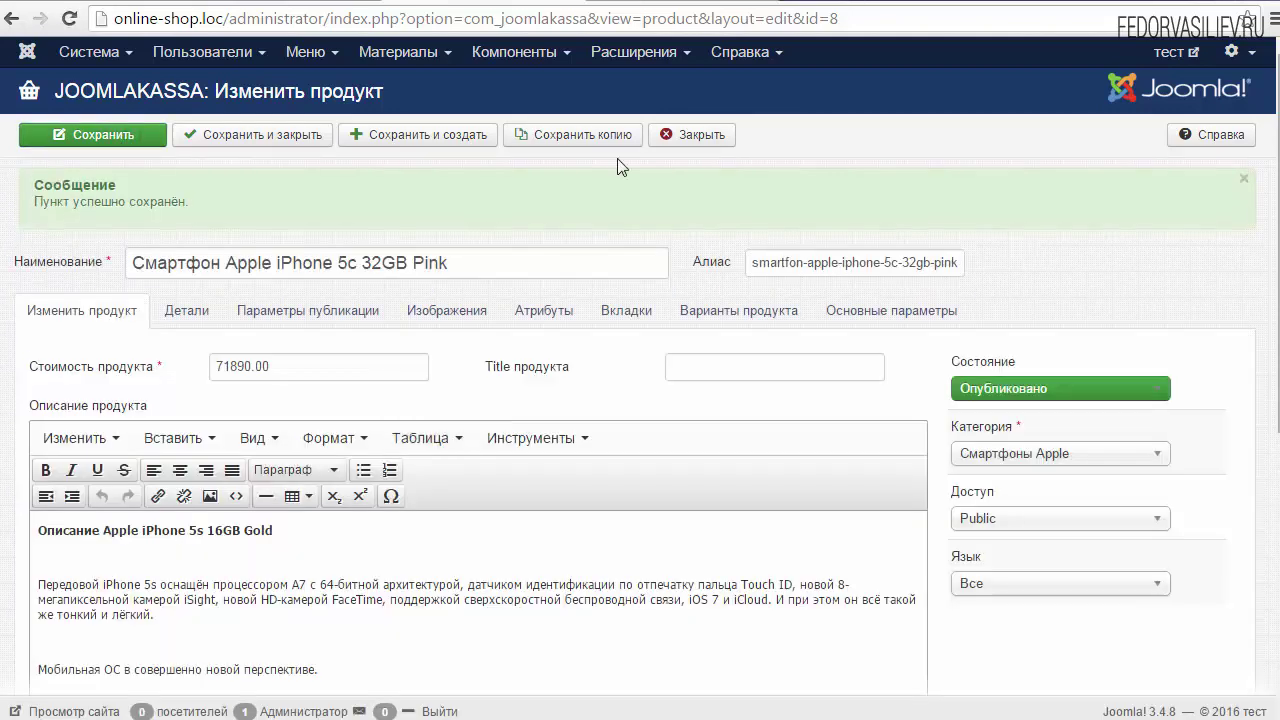
Open the iPhone 5c 32GB Pink page in the storefront and examine its promotion sticker and text
{"action": "left_click", "coordinate": [650, 4]}
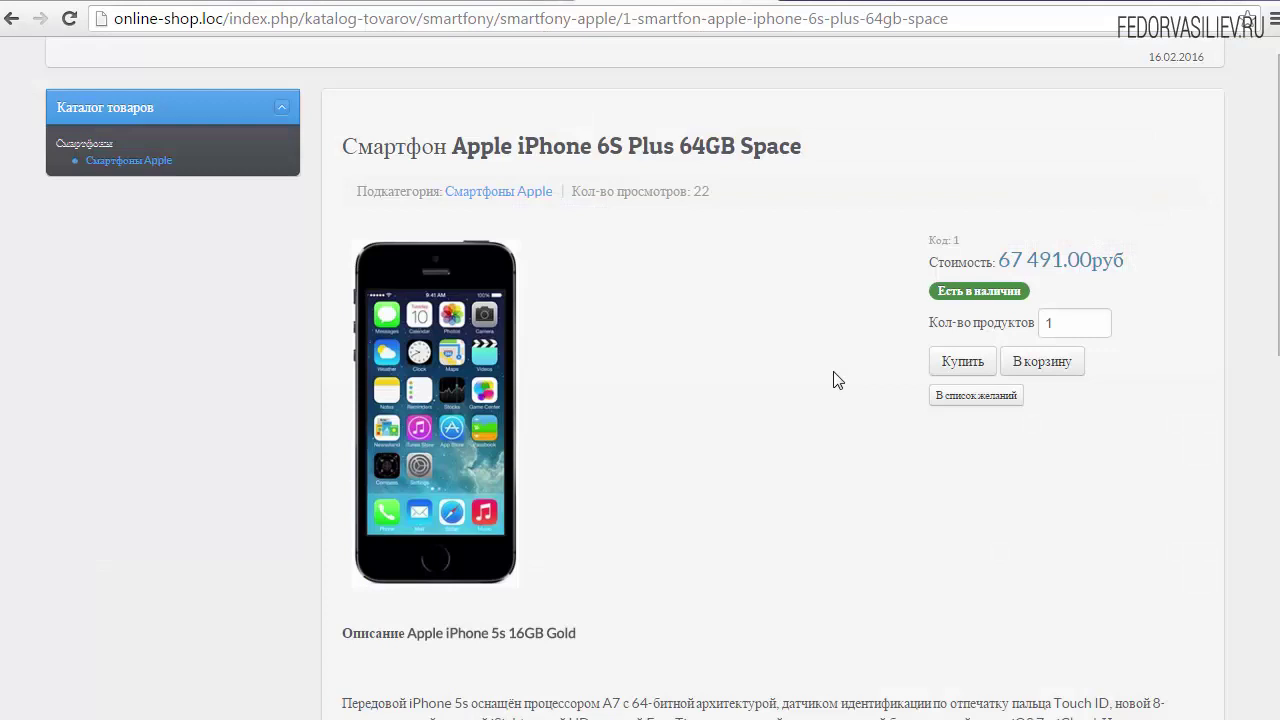
{"action": "left_click", "coordinate": [450, 4]}
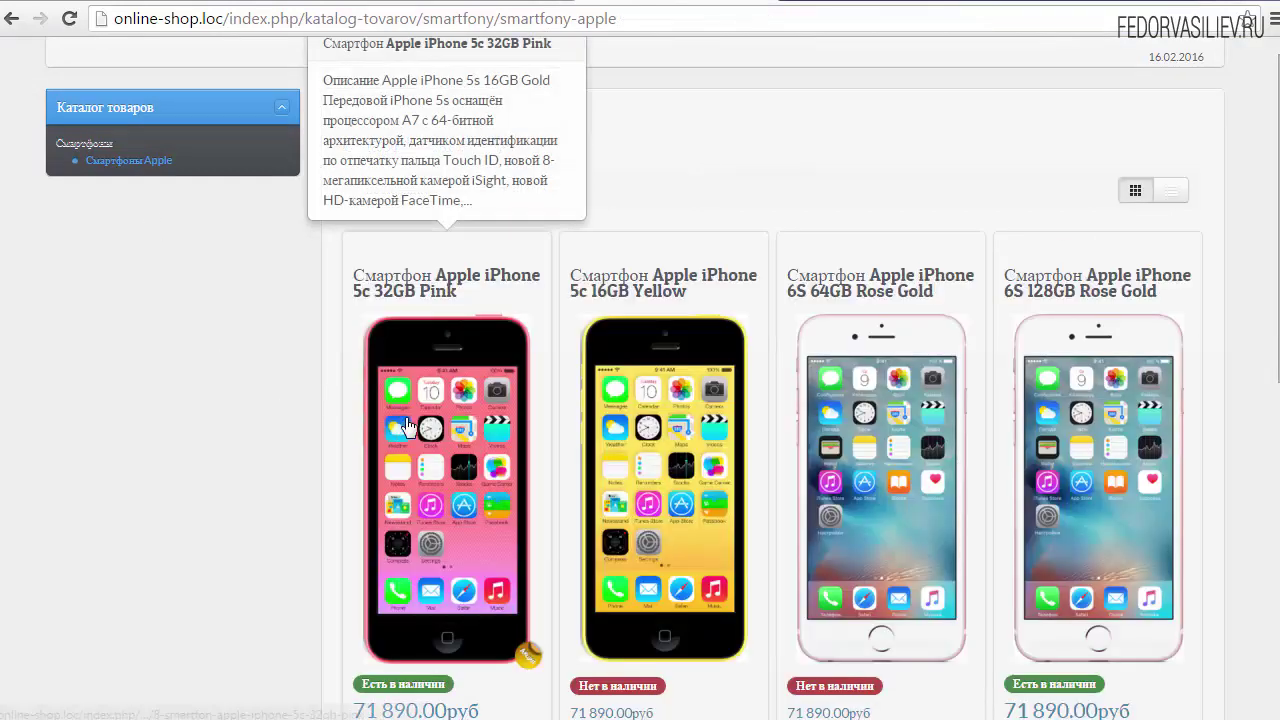
{"action": "left_click", "coordinate": [432, 403]}
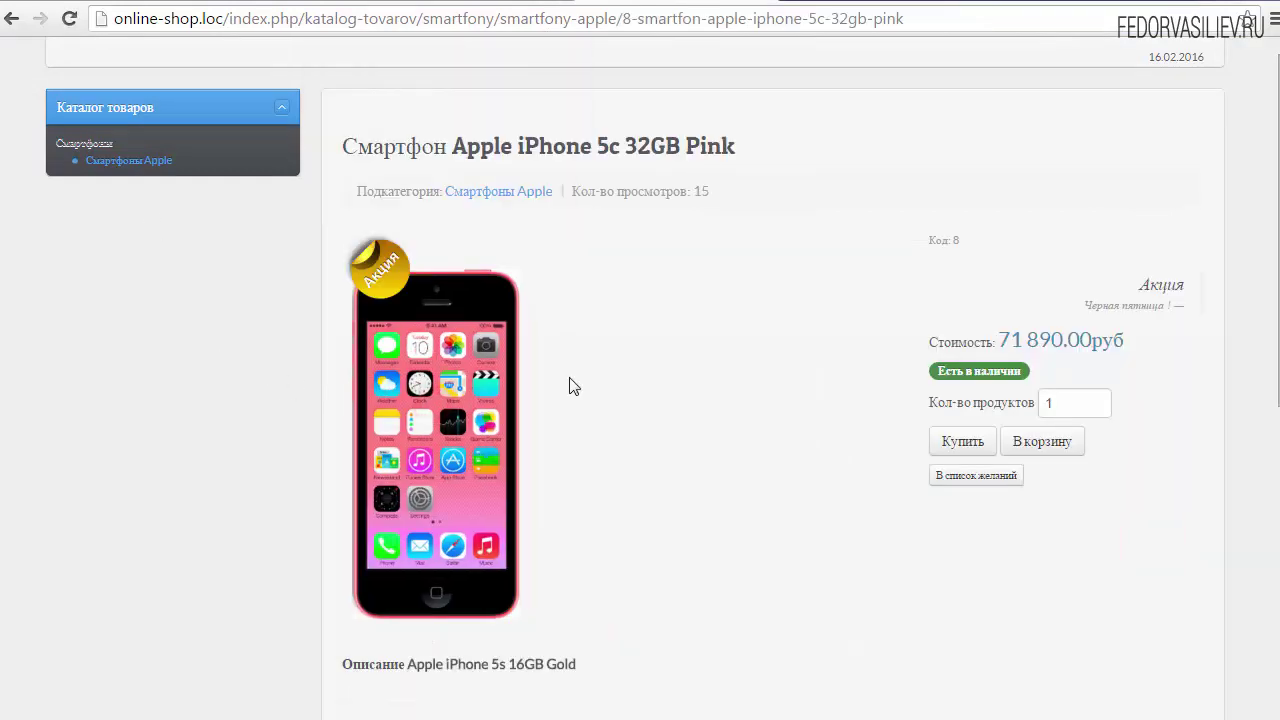
{"action": "left_click_drag", "start_coordinate": [1125, 285], "coordinate": [1186, 306]}
{"action": "left_click", "coordinate": [1180, 305]}
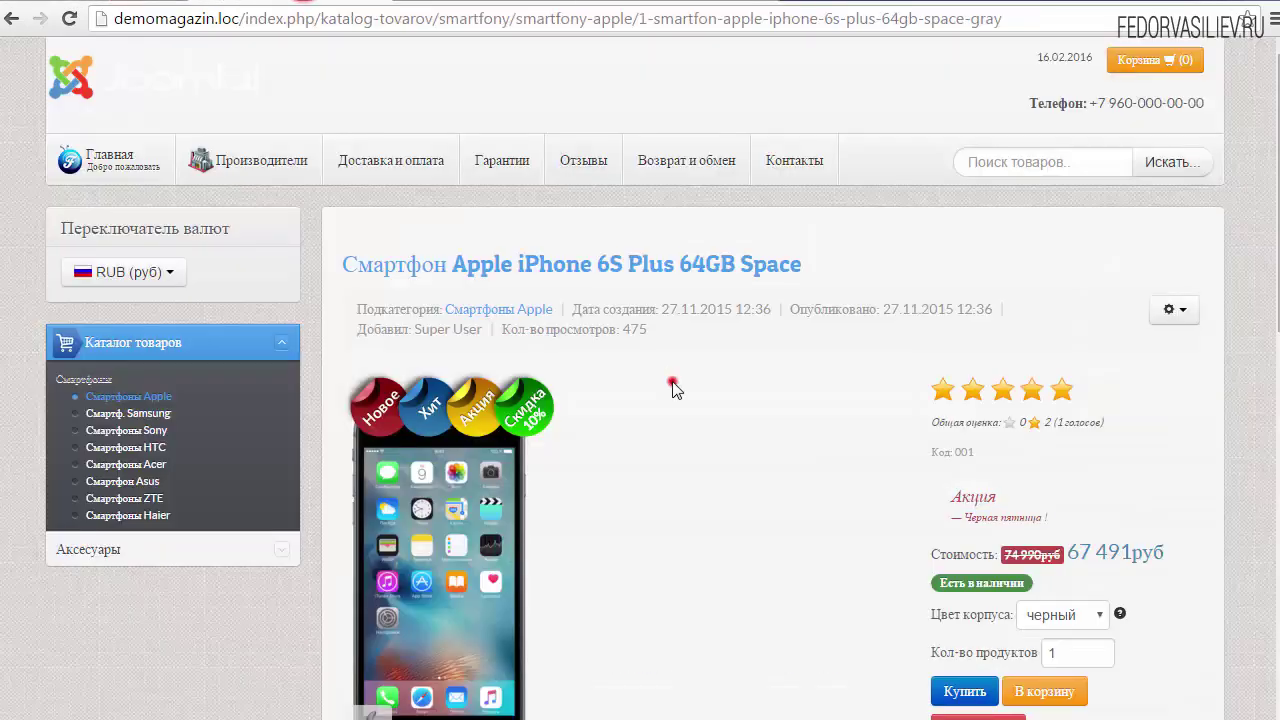
Examine the placement of the promotion text on the demo shop's iPhone 6S Plus 64GB Space page
{"action": "scroll", "coordinate": [673, 390], "scroll_direction": "down", "scroll_amount": 3}
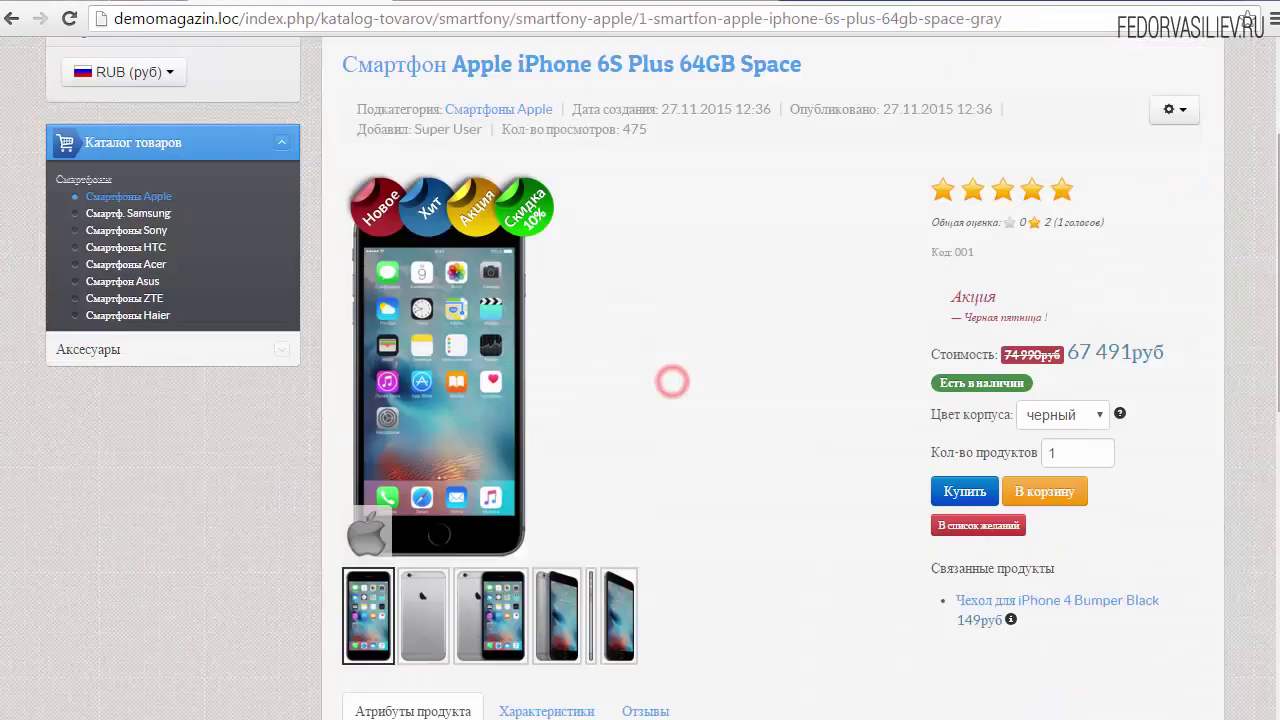
{"action": "left_click_drag", "start_coordinate": [943, 250], "coordinate": [1063, 275]}
{"action": "left_click", "coordinate": [1063, 273]}
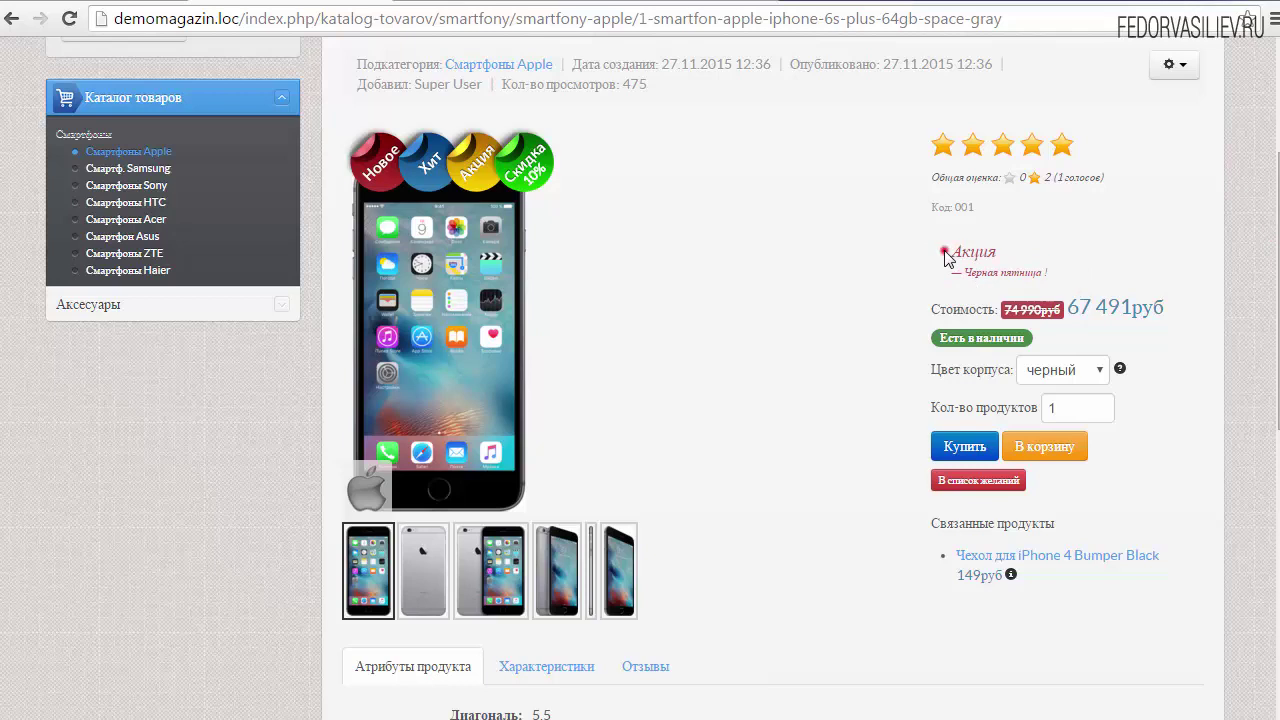
{"action": "left_click_drag", "start_coordinate": [944, 251], "coordinate": [1030, 280]}
{"action": "left_click", "coordinate": [1037, 271]}
Return to the local shop's iPhone 5c 32GB Pink page and compare where its promotion text is placed
{"action": "left_click", "coordinate": [467, 2]}
{"action": "left_click", "coordinate": [655, 2]}
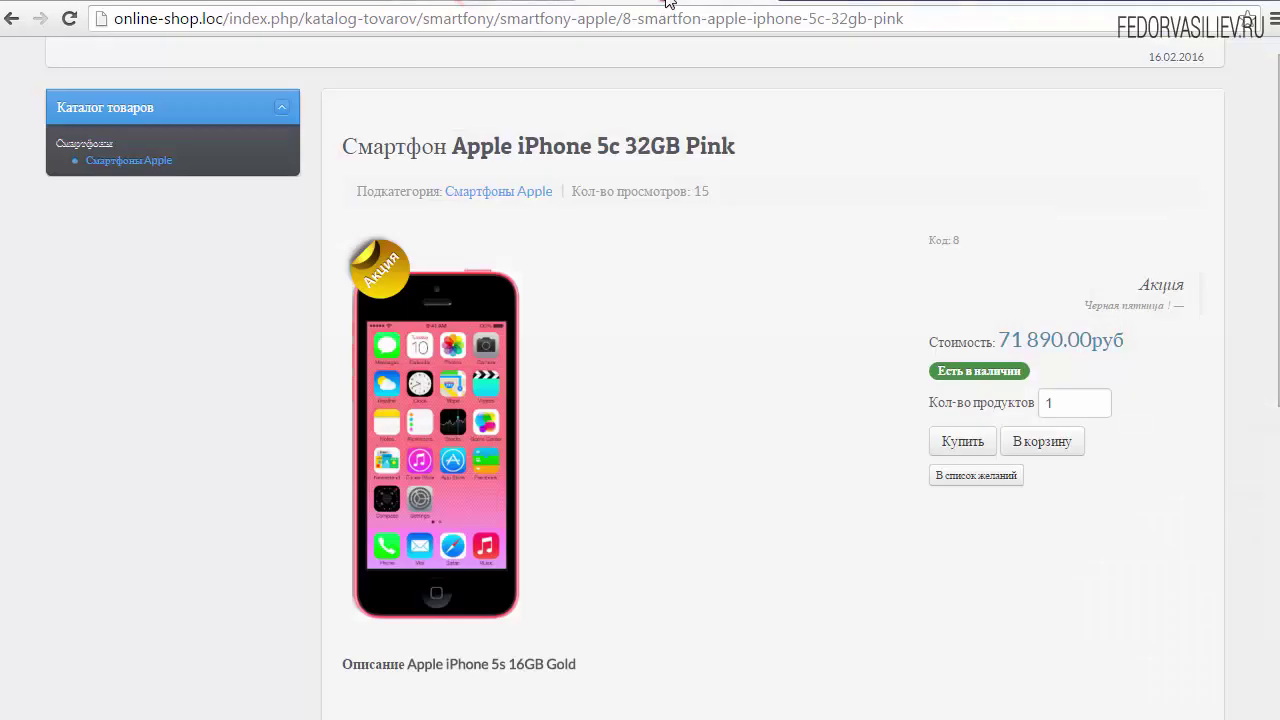
{"action": "left_click", "coordinate": [1108, 274]}
{"action": "left_click_drag", "start_coordinate": [1148, 296], "coordinate": [1110, 276]}
{"action": "left_click", "coordinate": [1123, 294]}
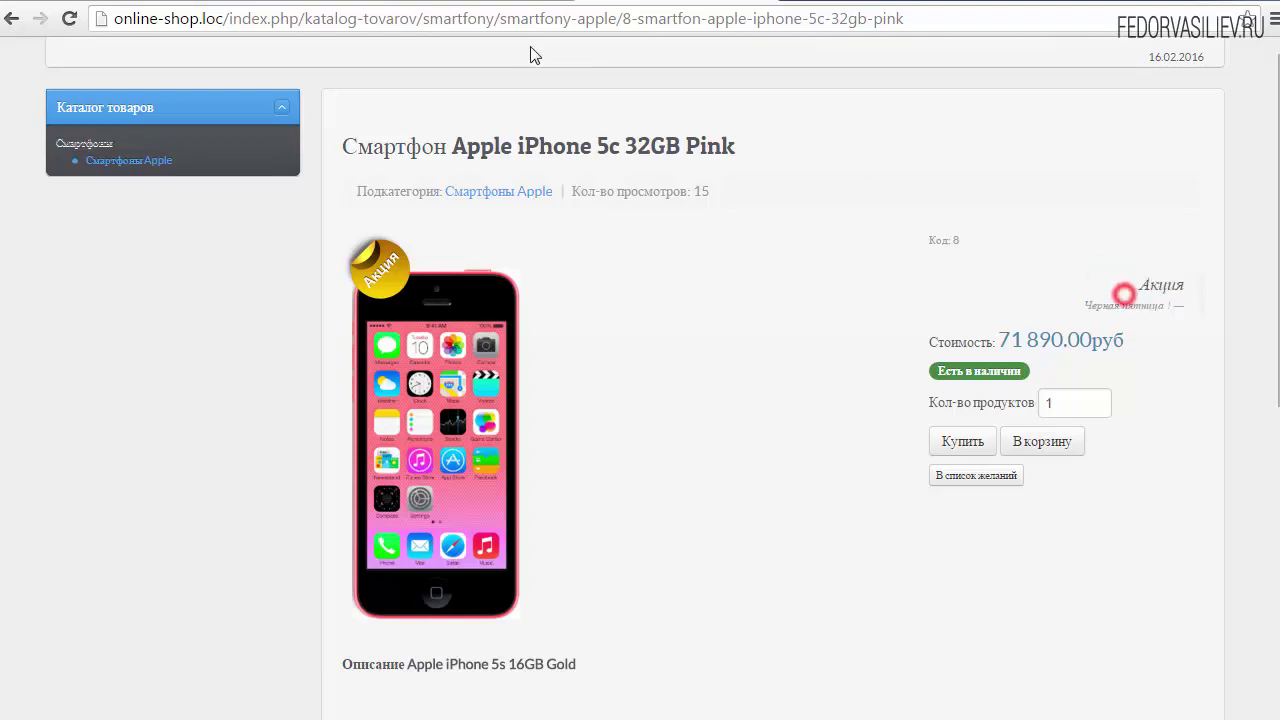
Close the product editor and open the product page settings in the JoomlaKassa configuration
{"action": "left_click", "coordinate": [507, 2]}
{"action": "left_click", "coordinate": [680, 136]}
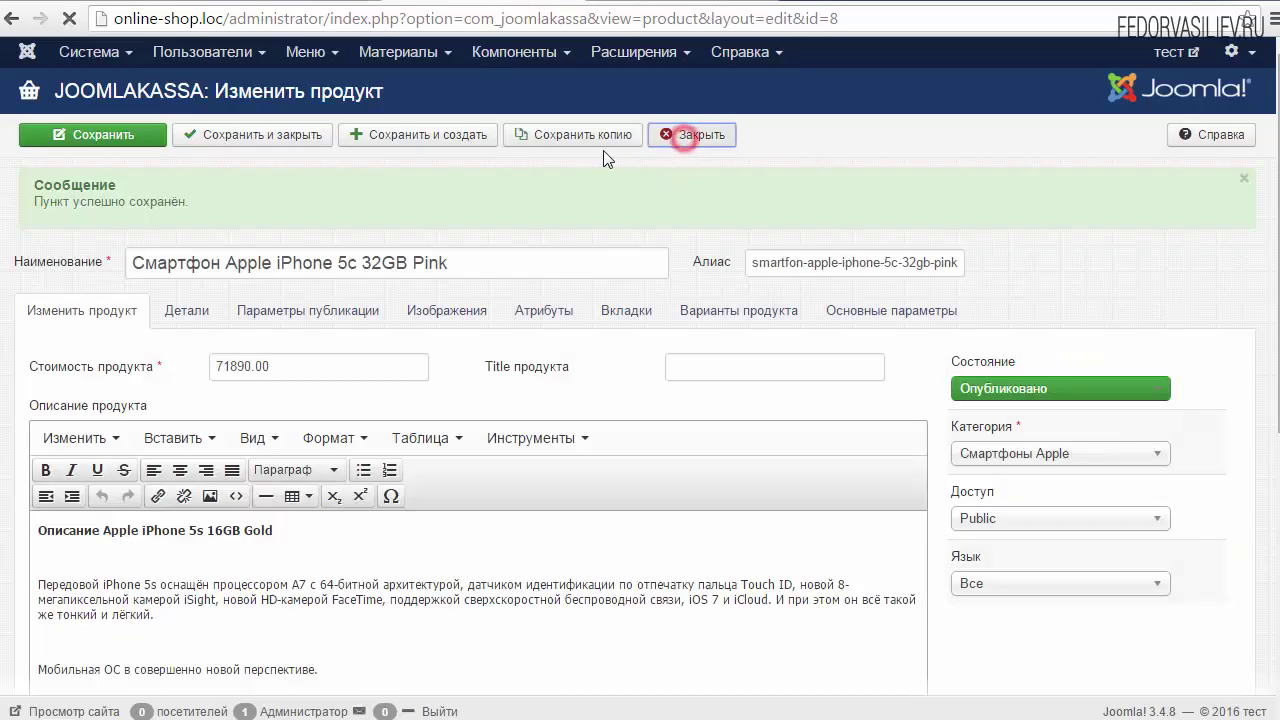
{"action": "left_click", "coordinate": [1172, 140]}
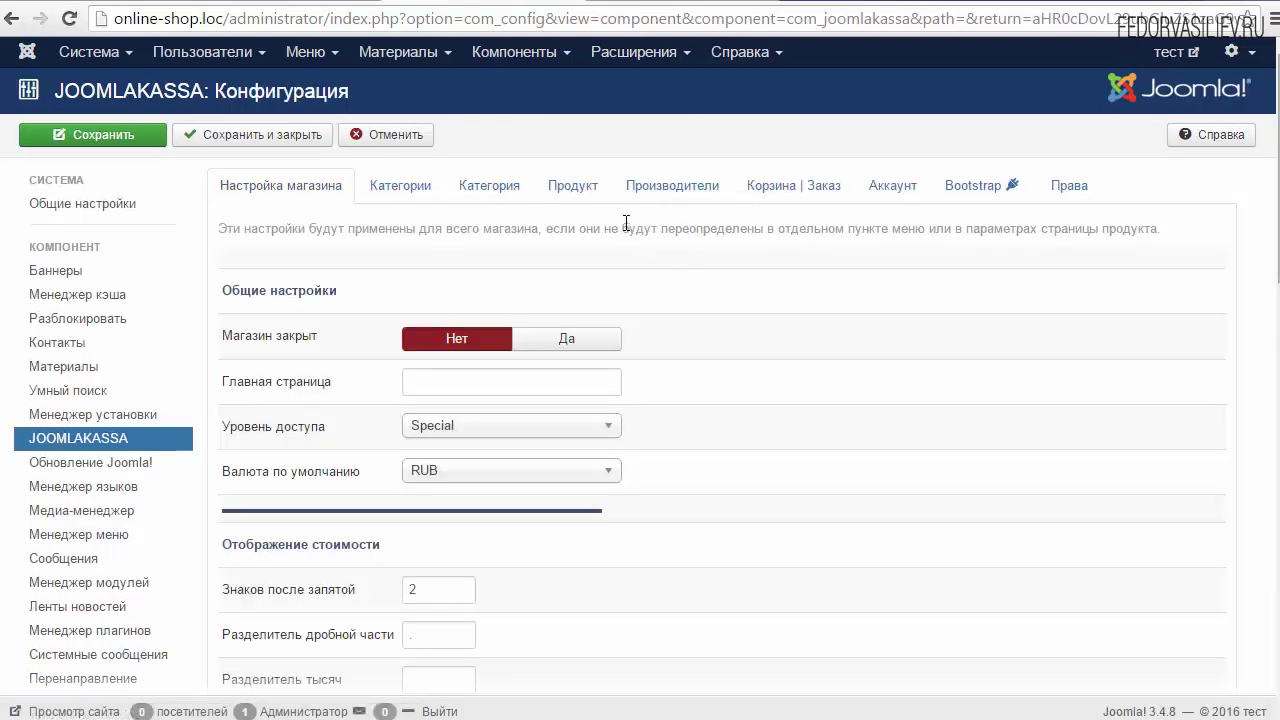
{"action": "left_click", "coordinate": [579, 193]}
Set the promotion text position (Положение текста акции) to Слева and save the configuration
{"action": "scroll", "coordinate": [582, 200], "scroll_direction": "down", "scroll_amount": 4}
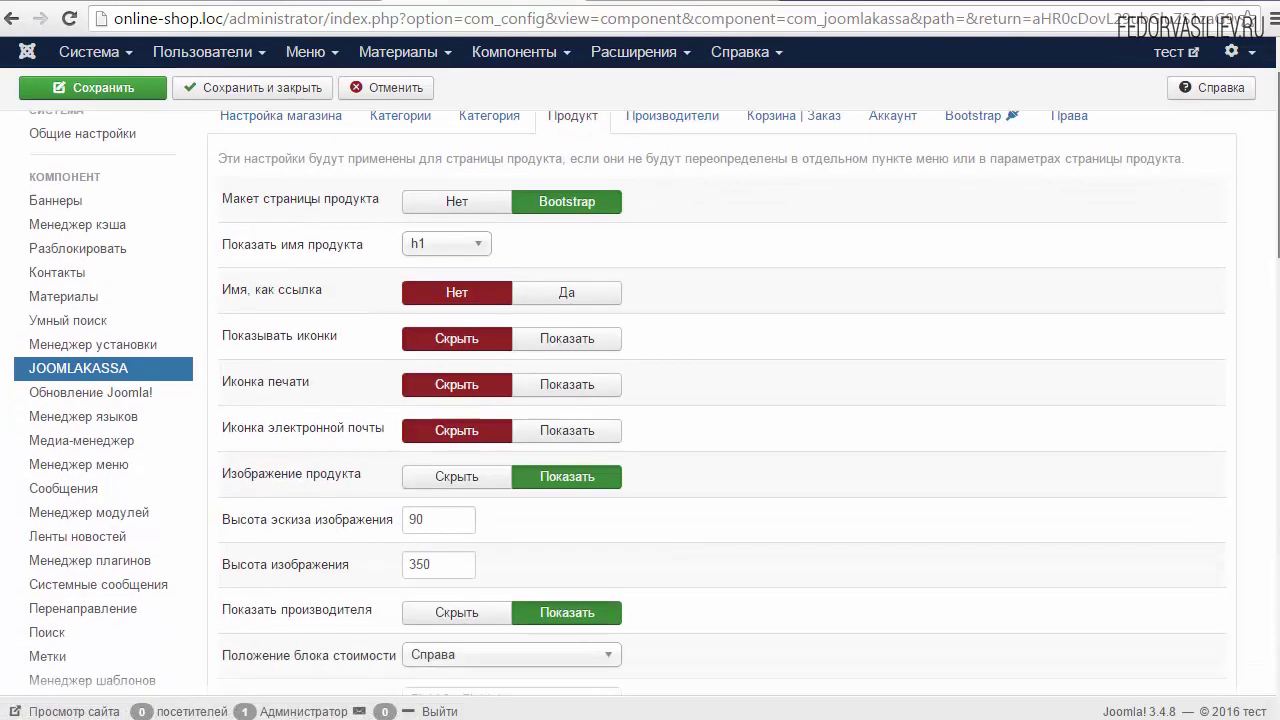
{"action": "scroll", "coordinate": [766, 446], "scroll_direction": "down", "scroll_amount": 1}
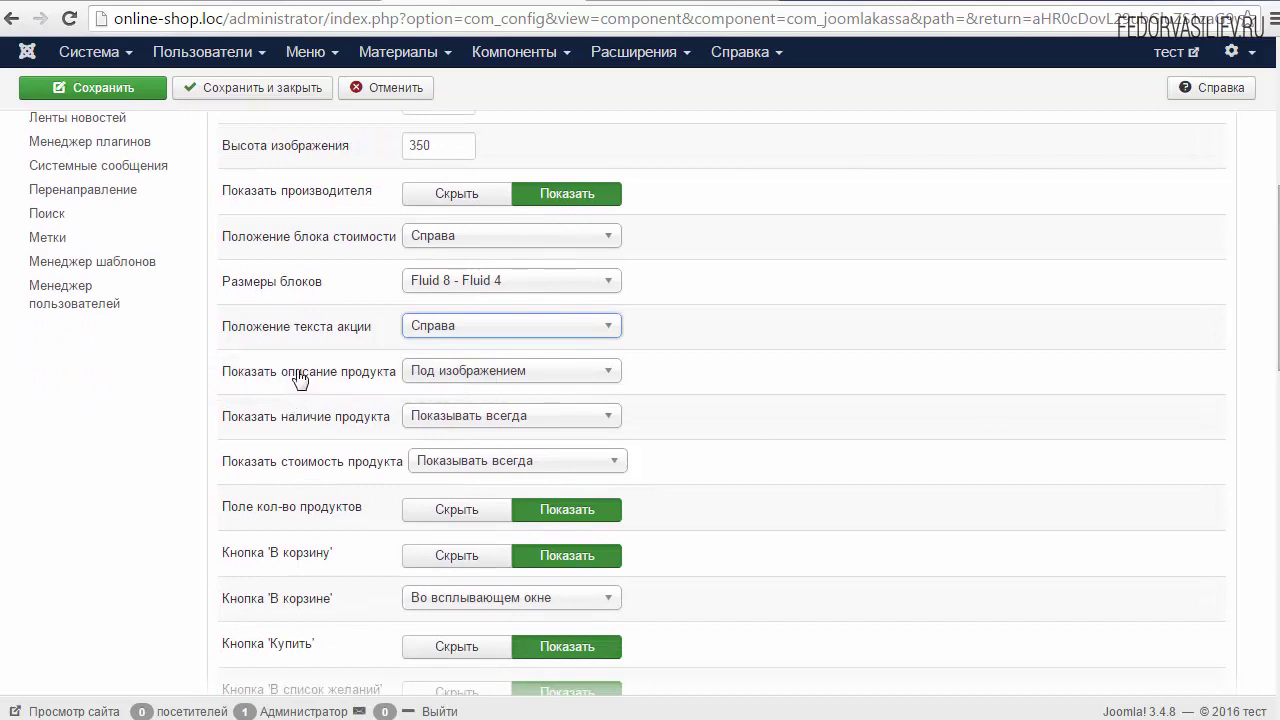
{"action": "left_click_drag", "start_coordinate": [371, 327], "coordinate": [231, 336]}
{"action": "left_click", "coordinate": [697, 338]}
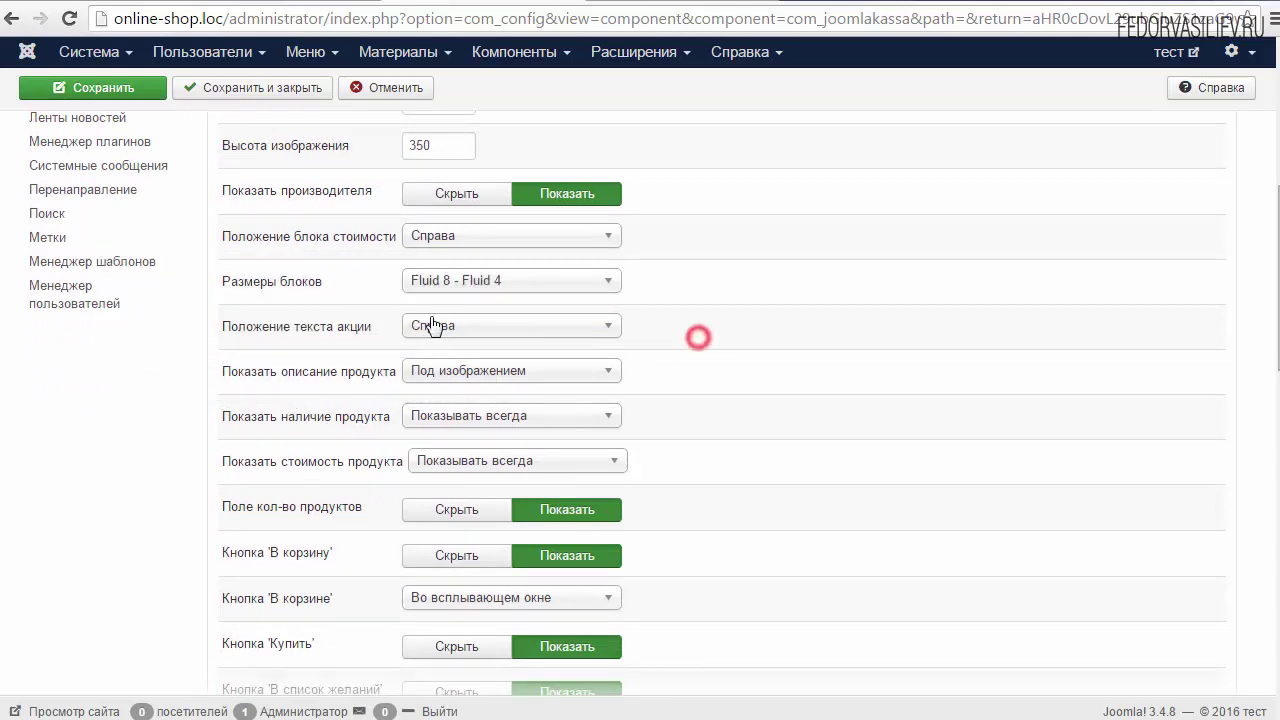
{"action": "left_click", "coordinate": [428, 328]}
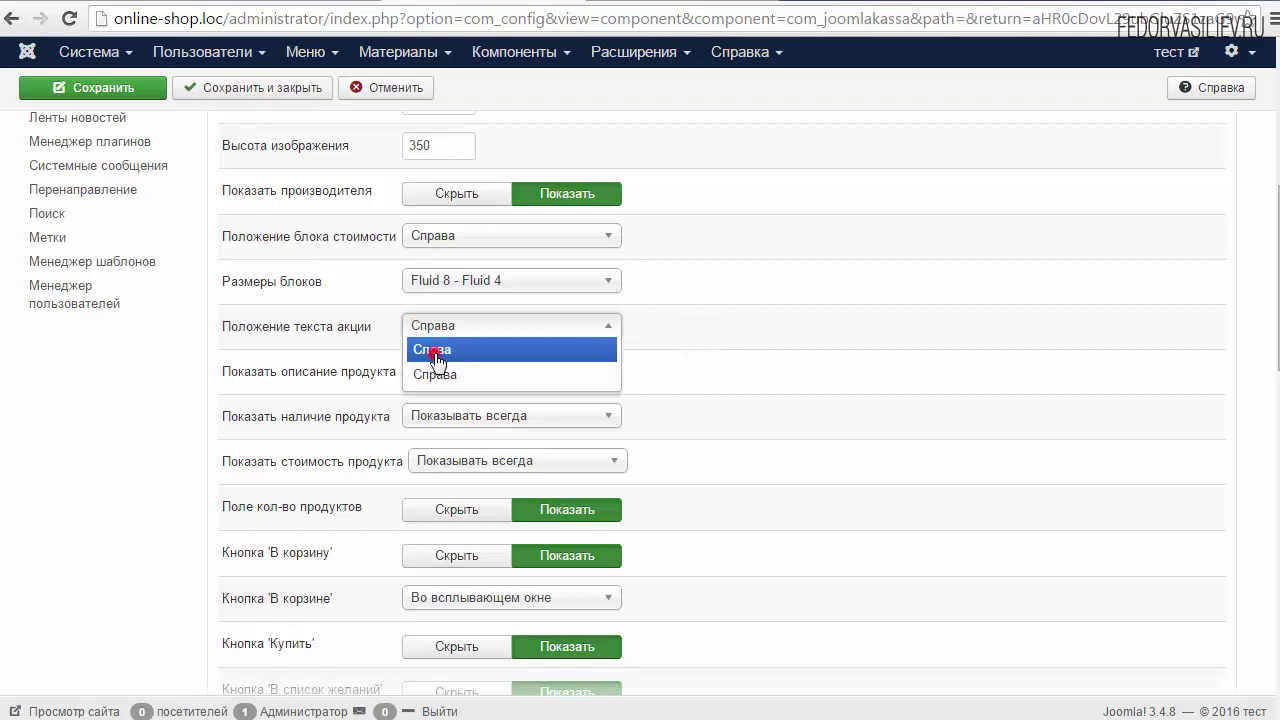
{"action": "left_click", "coordinate": [432, 349]}
{"action": "left_click", "coordinate": [88, 100]}
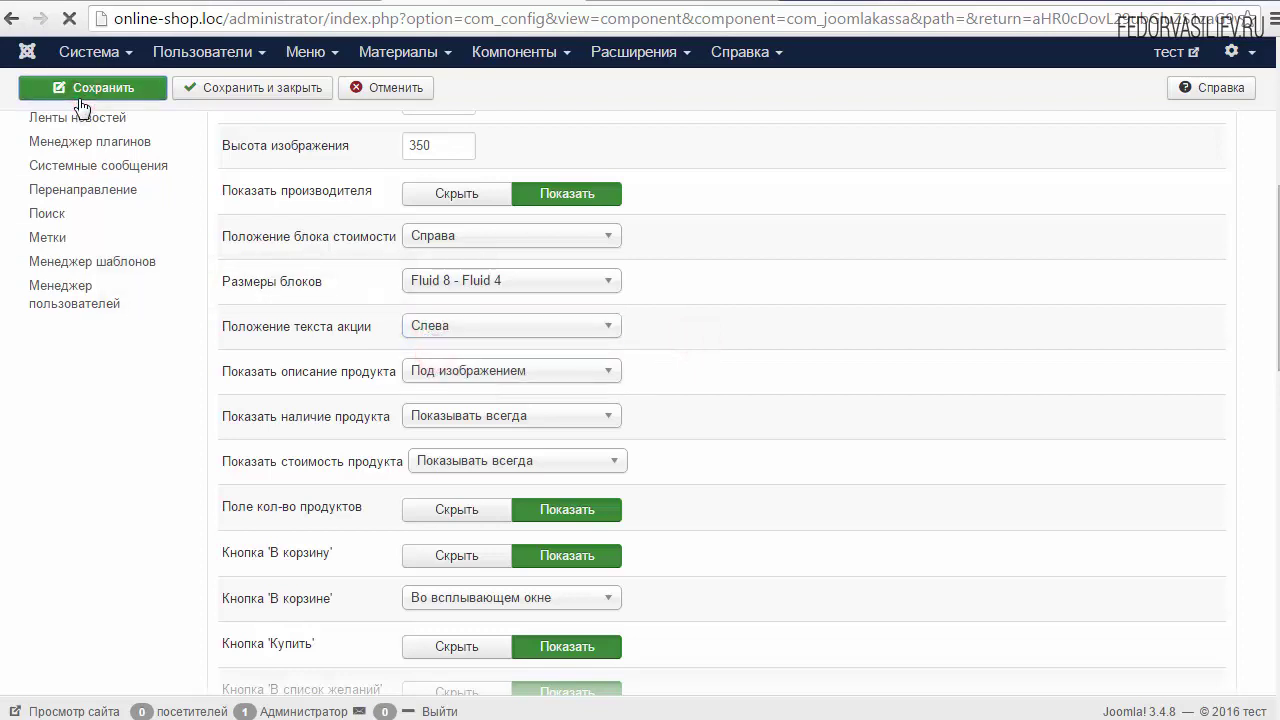
Reload the iPhone 5c 32GB Pink storefront page and check the alignment of the promotion text
{"action": "key", "text": "F5"}
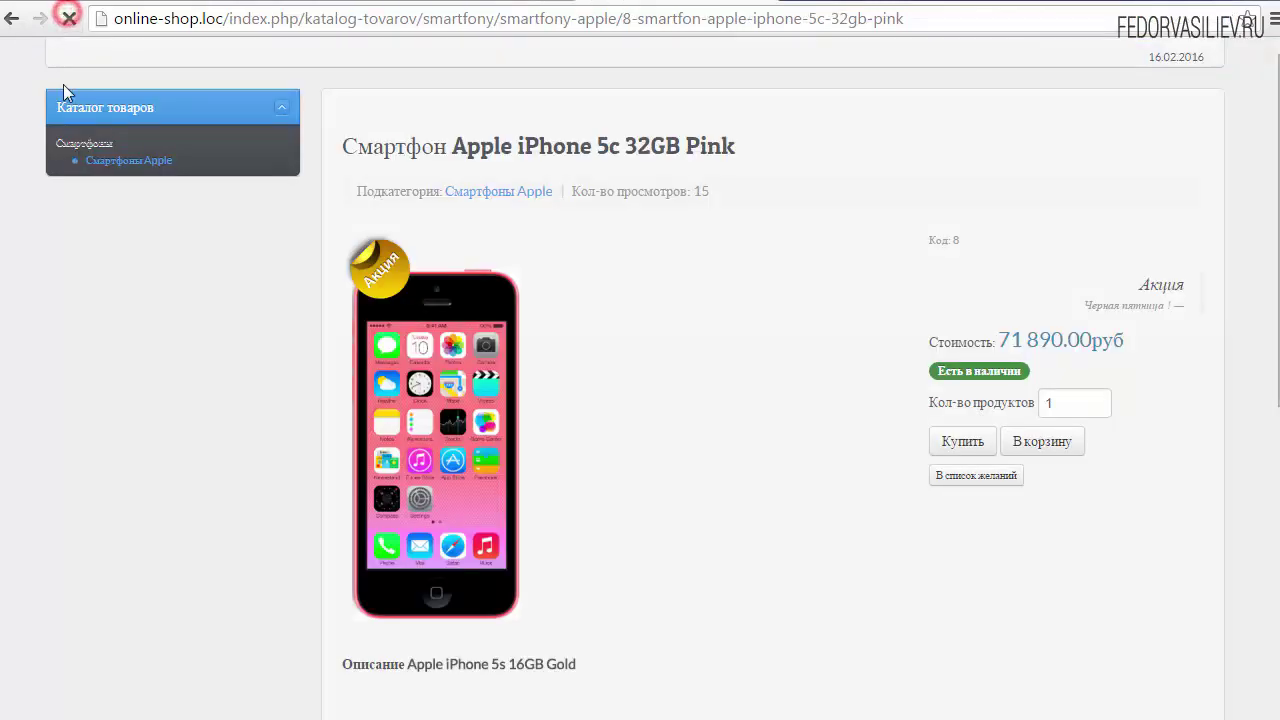
{"action": "left_click_drag", "start_coordinate": [942, 286], "coordinate": [1090, 320]}
{"action": "left_click", "coordinate": [1100, 308]}
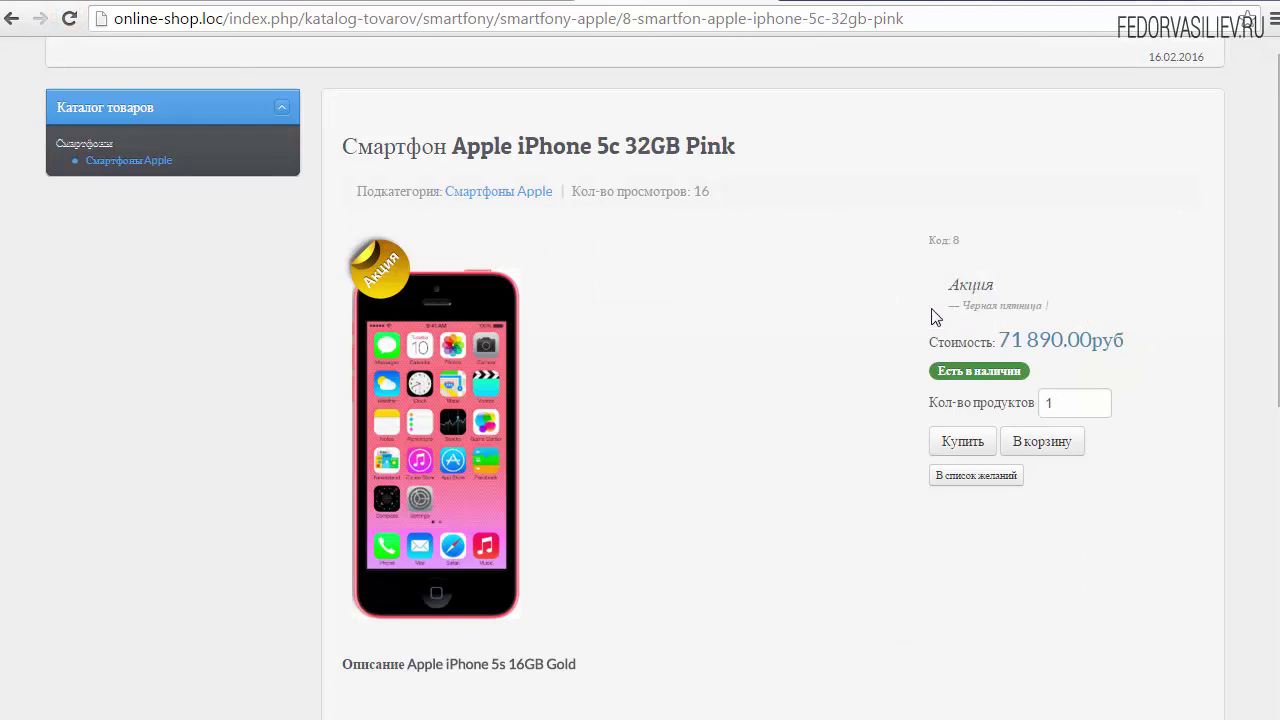
{"action": "left_click_drag", "start_coordinate": [934, 305], "coordinate": [1069, 320]}
{"action": "left_click", "coordinate": [976, 304]}
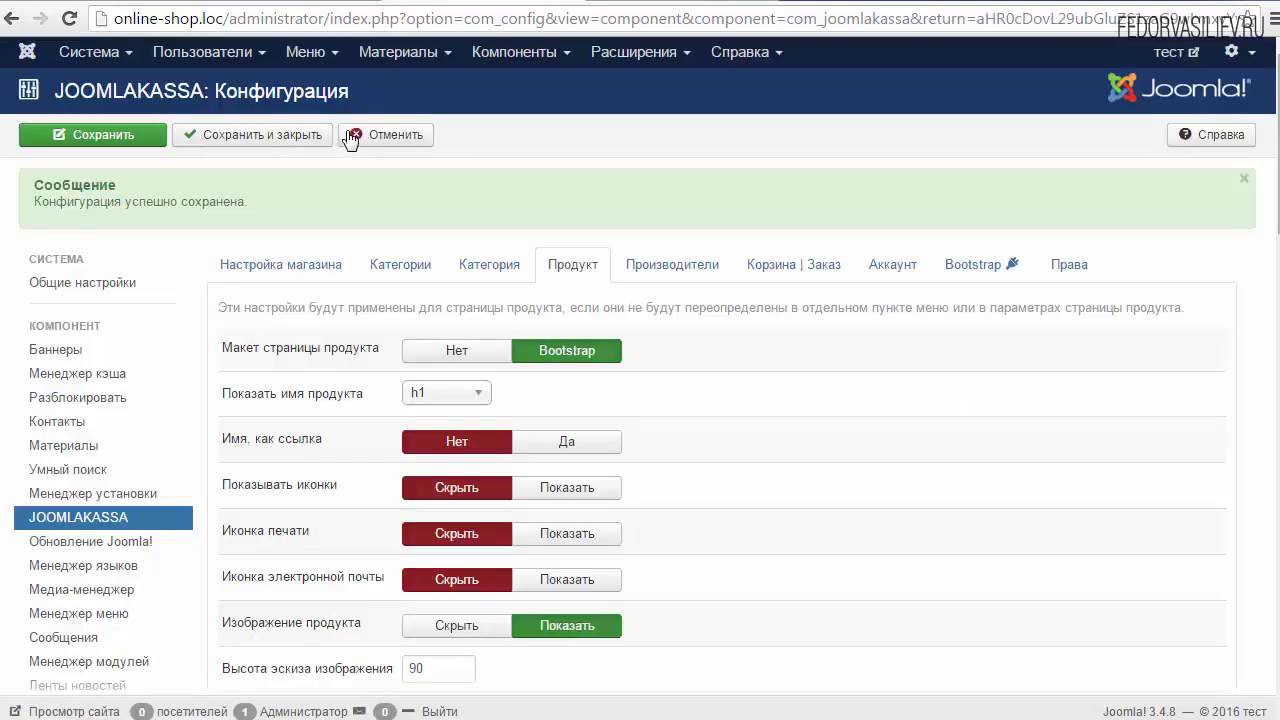
Leave the configuration and reopen the details of the product "Смартфон Apple iPhone 5c 32GB Pink"
{"action": "left_click", "coordinate": [350, 136]}
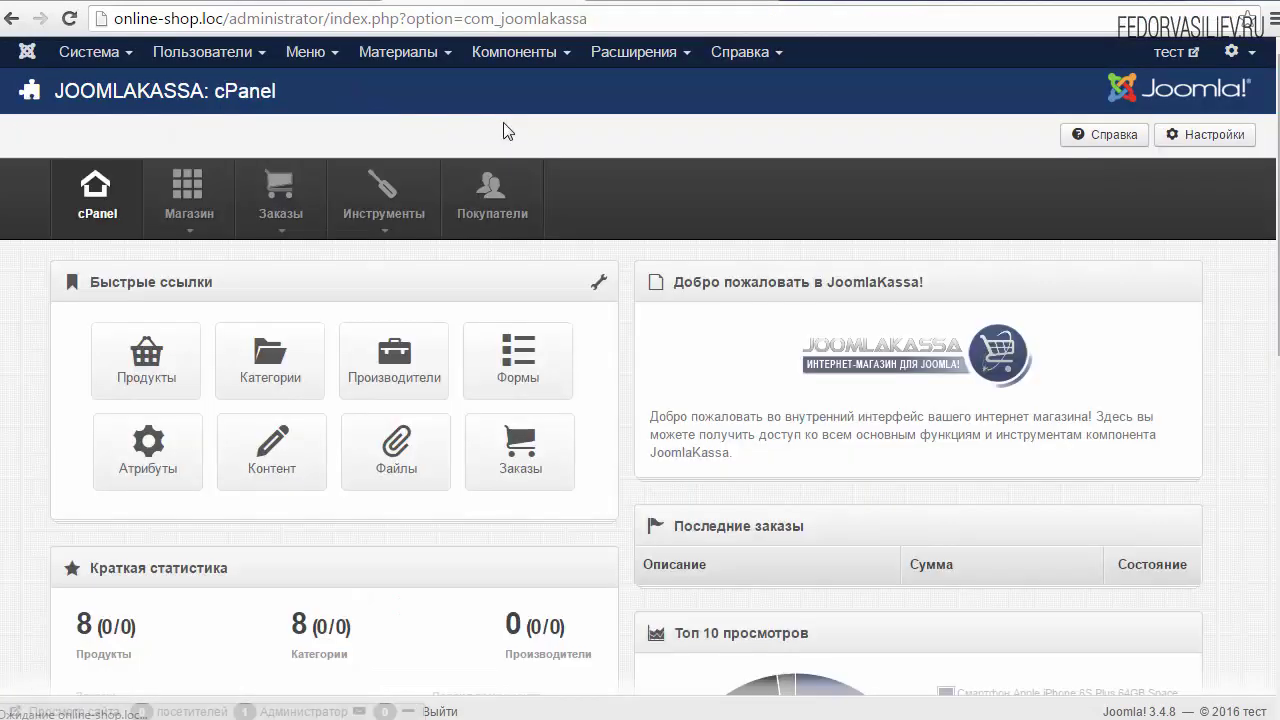
{"action": "left_click", "coordinate": [165, 355]}
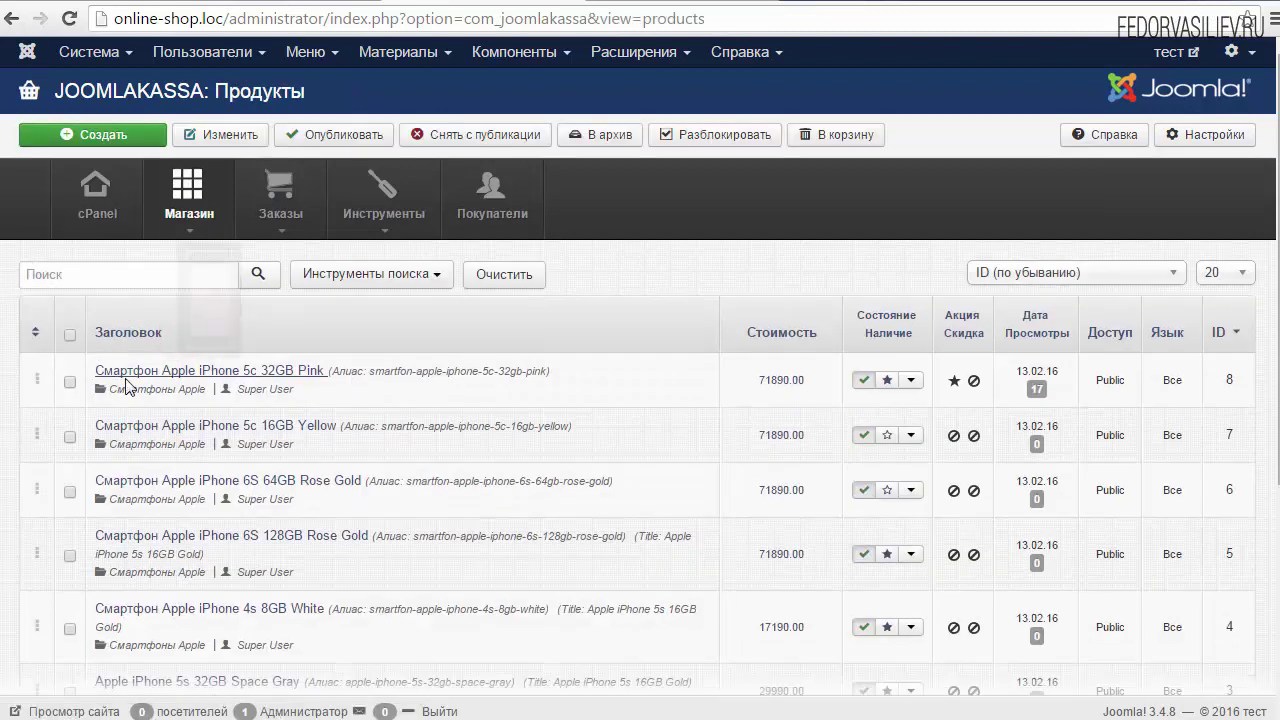
{"action": "left_click", "coordinate": [126, 371]}
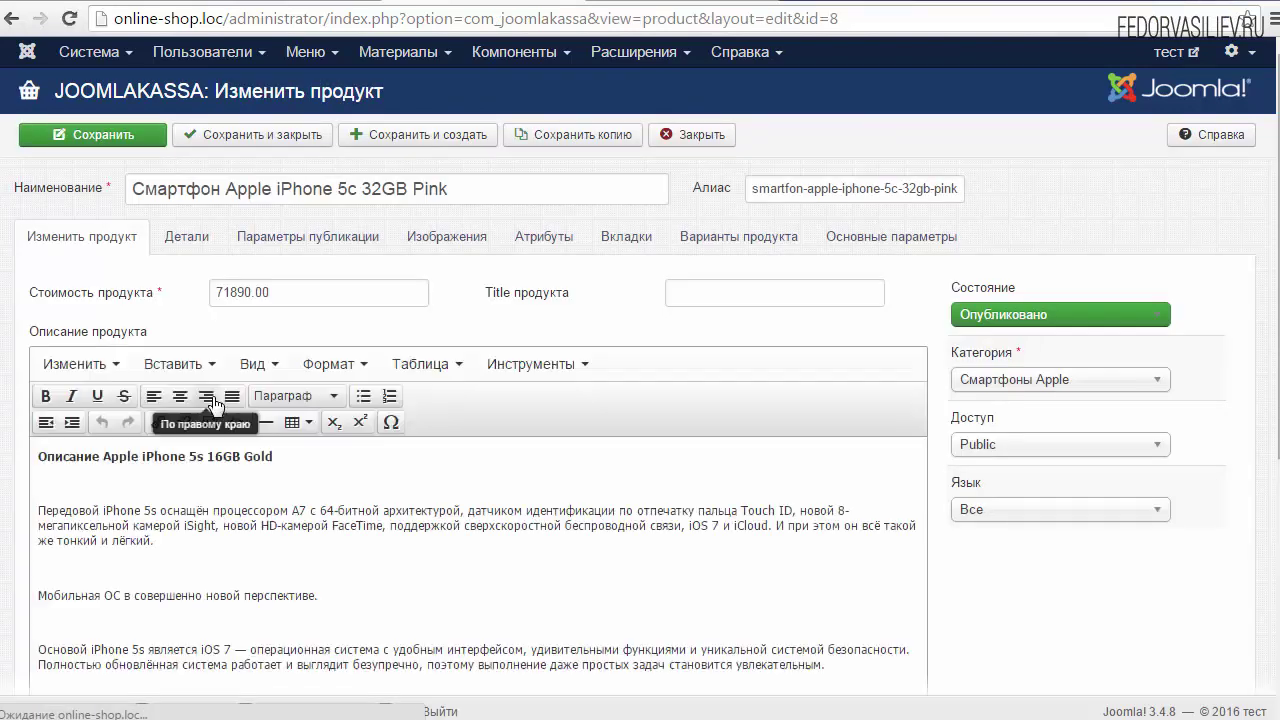
{"action": "left_click", "coordinate": [184, 236]}
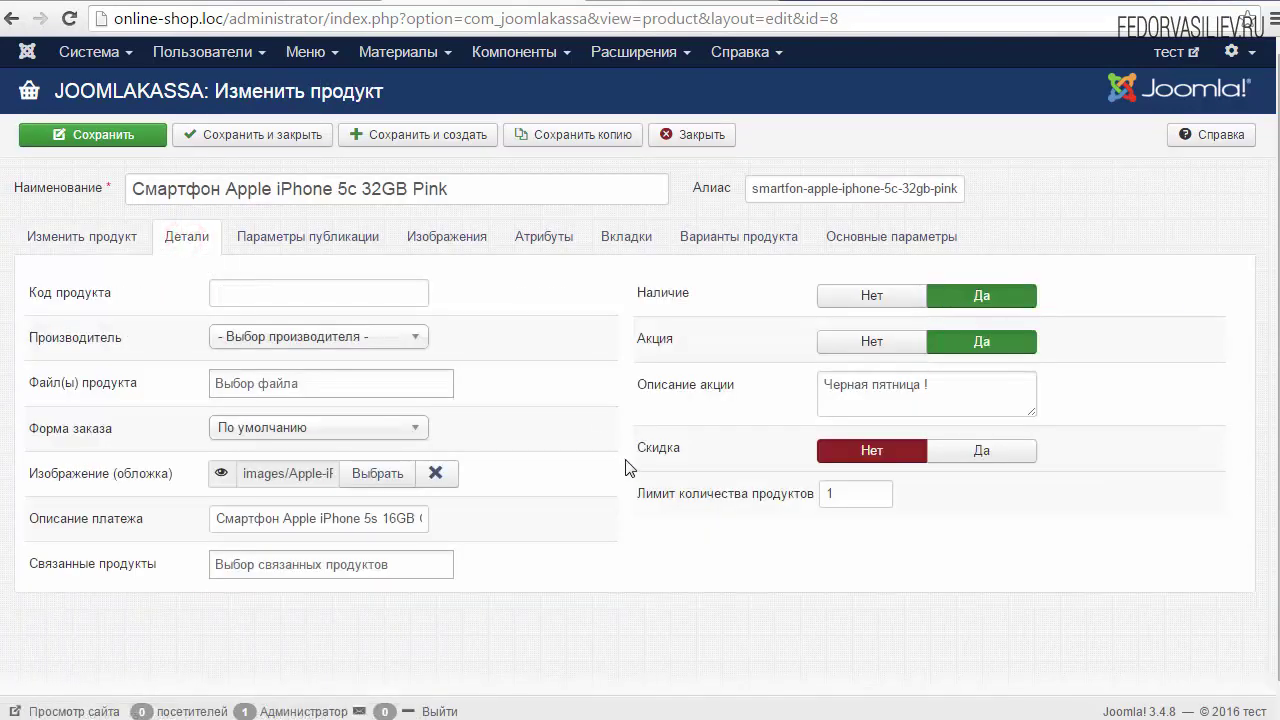
Read the explanation of the Скидка option and set it to Да for the product
{"action": "mouse_move", "coordinate": [638, 451]}
{"action": "left_click_drag", "start_coordinate": [689, 447], "coordinate": [648, 452]}
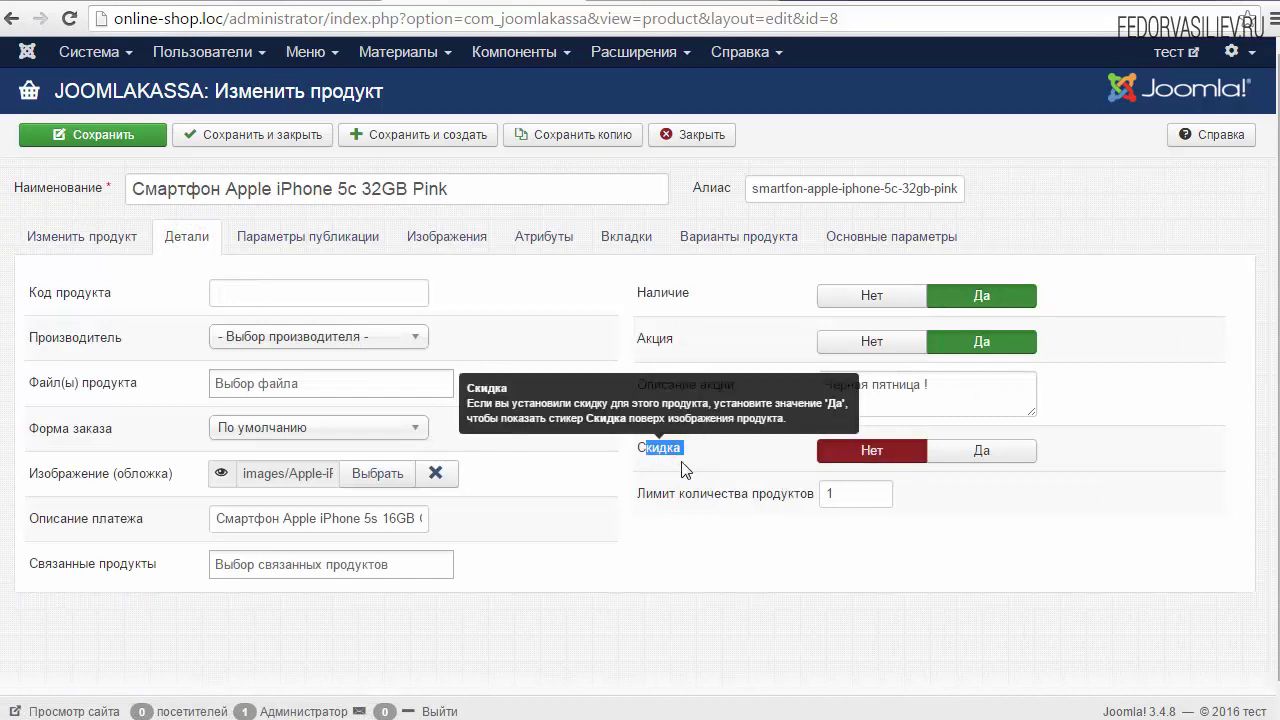
{"action": "left_click", "coordinate": [658, 460]}
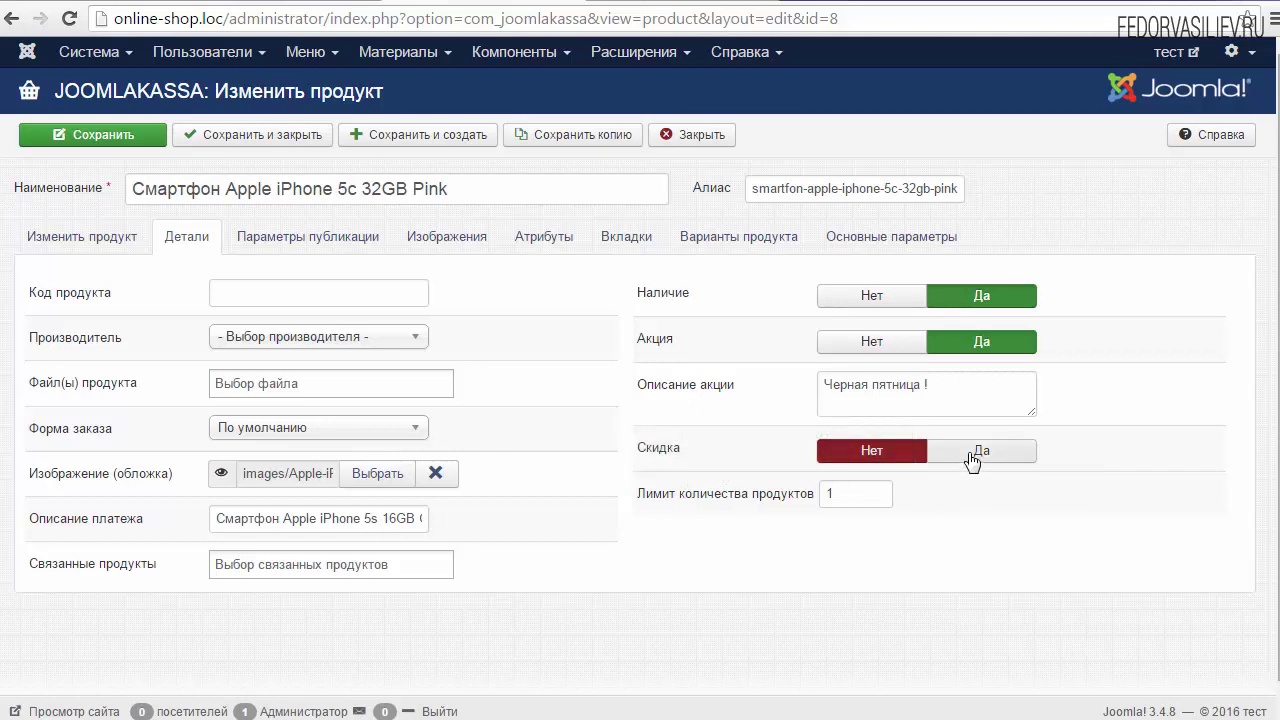
{"action": "mouse_move", "coordinate": [665, 462]}
{"action": "left_click", "coordinate": [963, 457]}
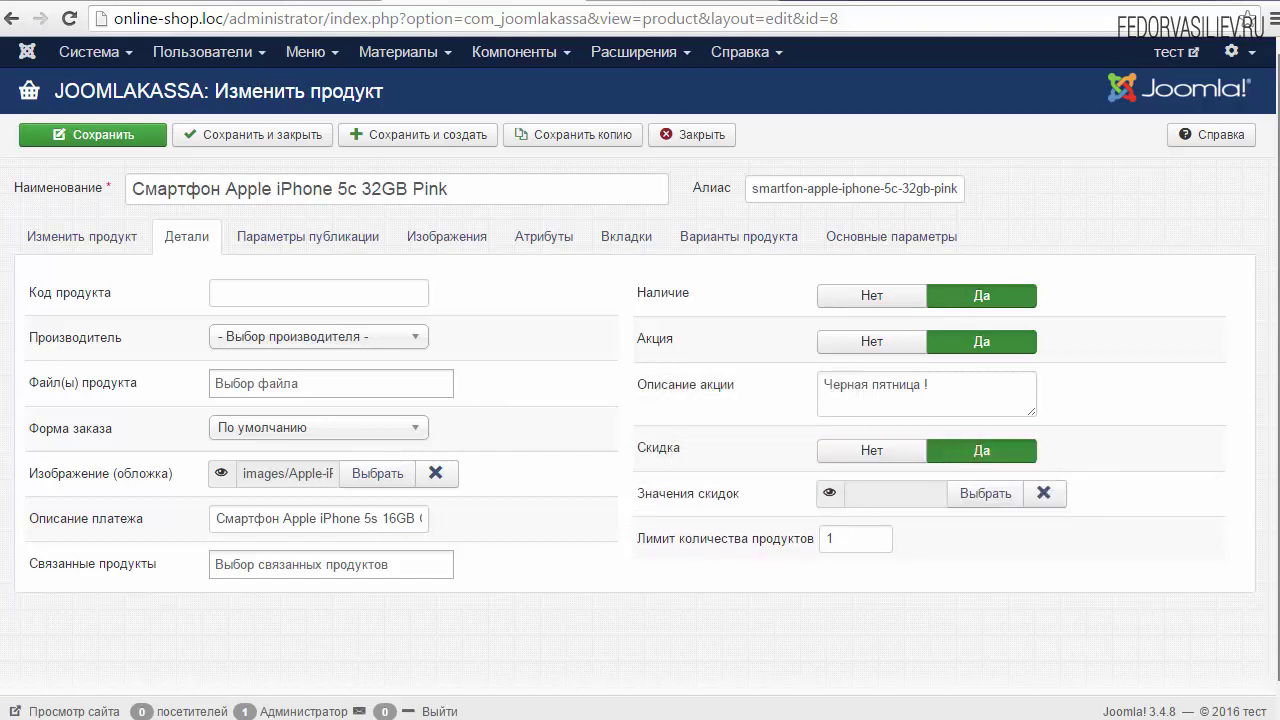
Read the explanation of Значения скидок and open the discount values for user groups
{"action": "scroll", "coordinate": [985, 470], "scroll_direction": "down", "scroll_amount": 1}
{"action": "mouse_move", "coordinate": [690, 478]}
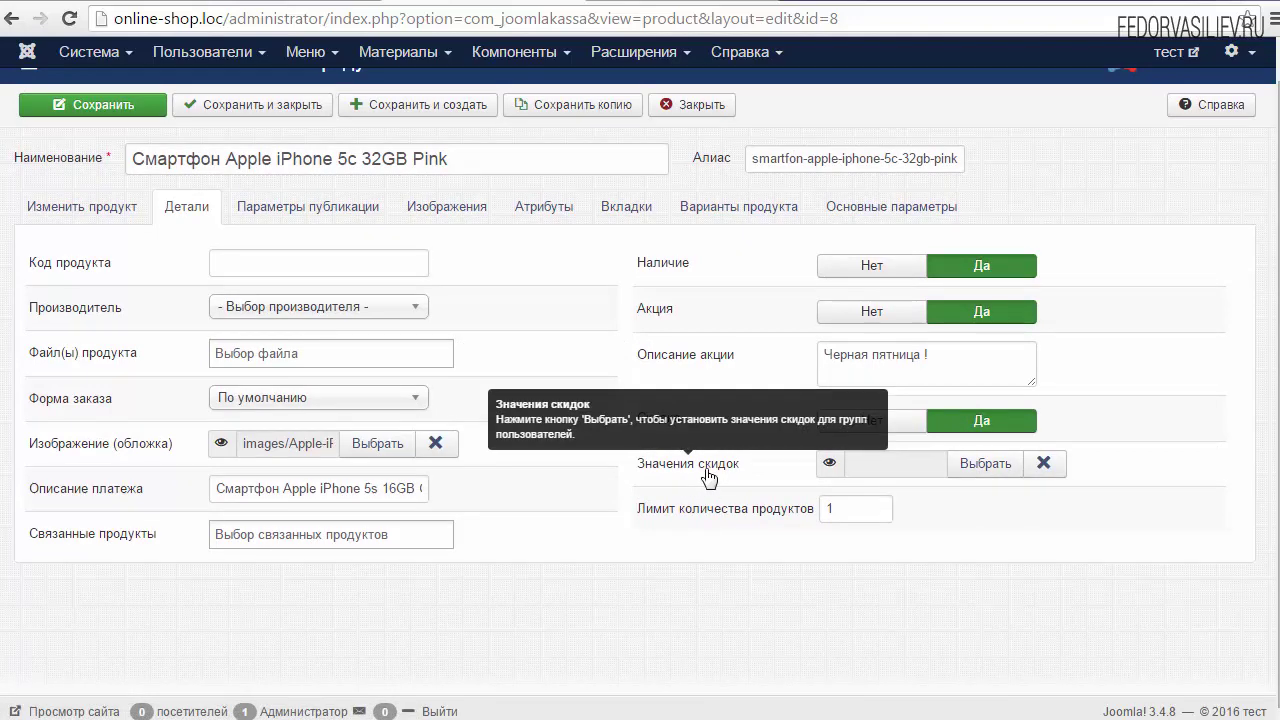
{"action": "left_click", "coordinate": [982, 474]}
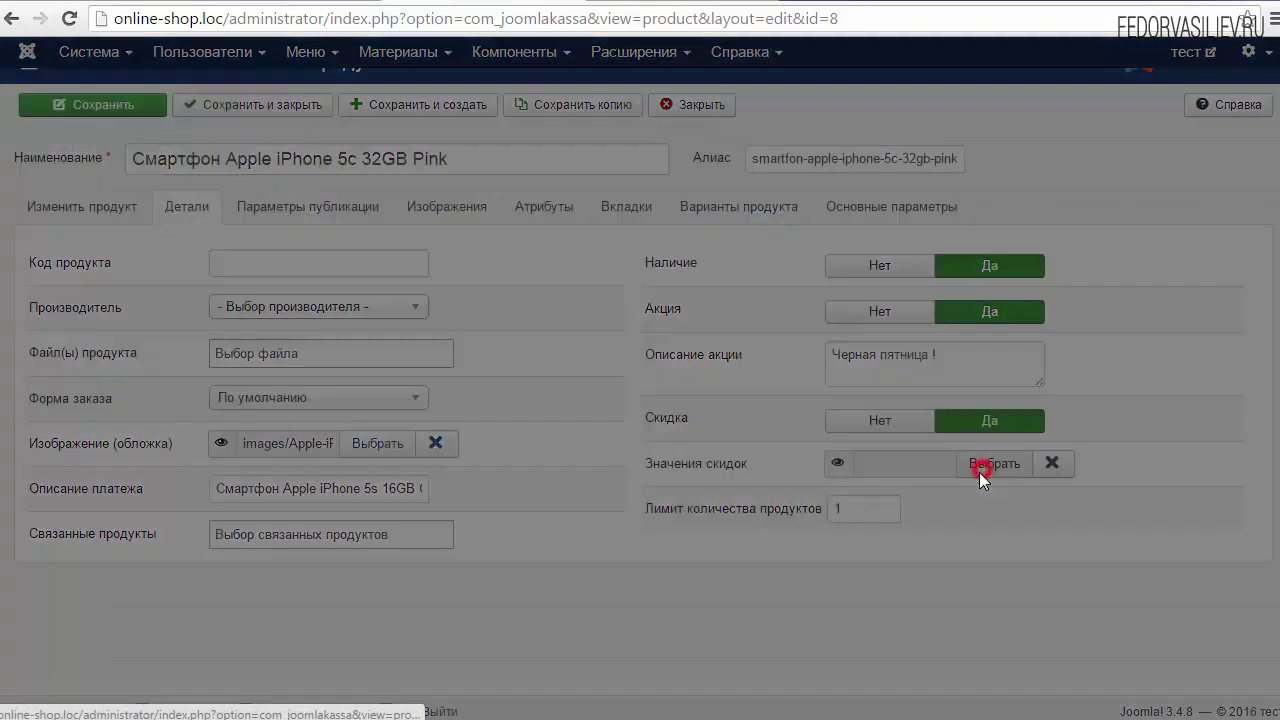
{"action": "left_click_drag", "start_coordinate": [1034, 362], "coordinate": [1035, 444]}
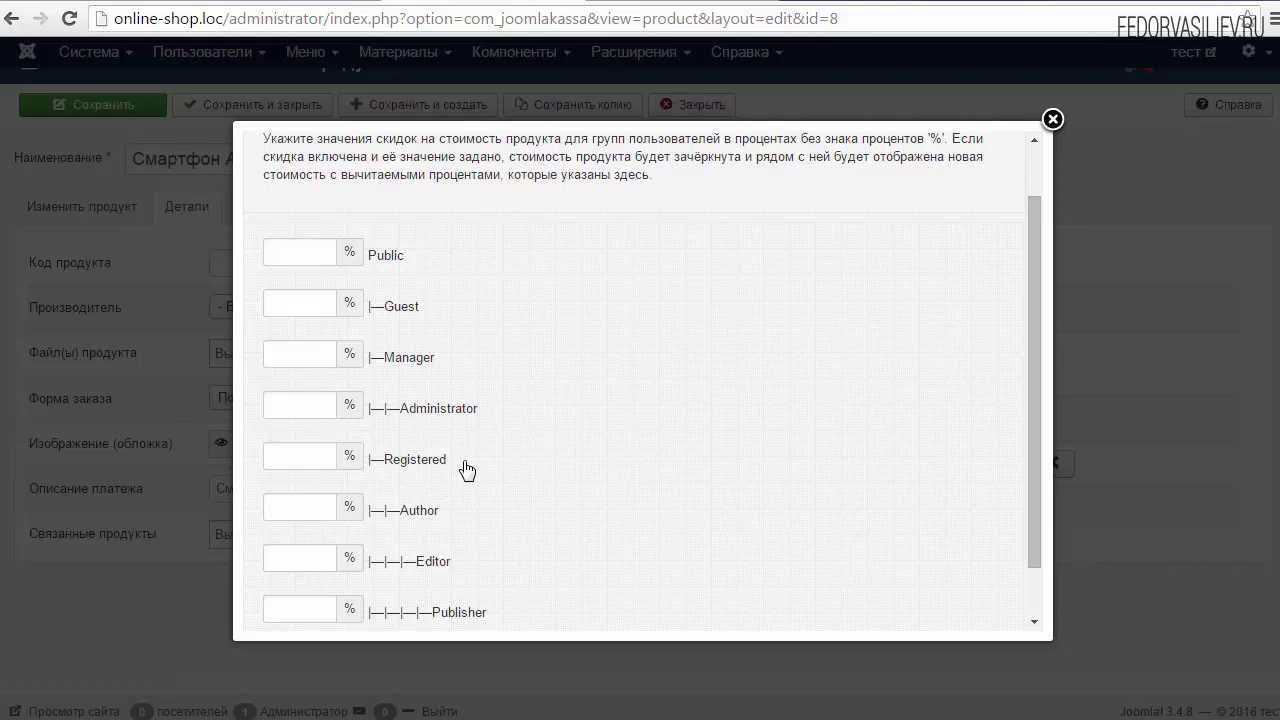
Examine the list of user groups, from Public to Super Users, for which separate discount percentages can be set
{"action": "left_click_drag", "start_coordinate": [467, 462], "coordinate": [385, 474]}
{"action": "left_click", "coordinate": [457, 457]}
{"action": "left_click_drag", "start_coordinate": [490, 408], "coordinate": [400, 418]}
{"action": "left_click_drag", "start_coordinate": [452, 357], "coordinate": [380, 373]}
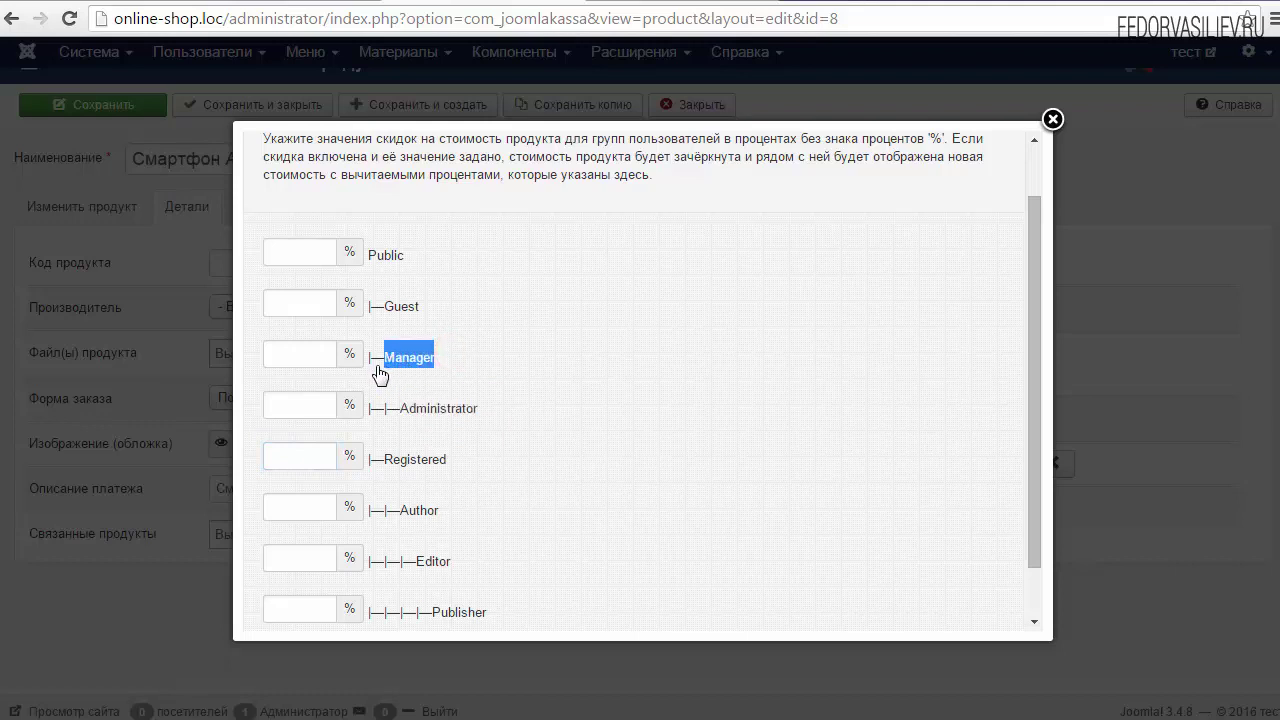
{"action": "double_click", "coordinate": [433, 304]}
{"action": "left_click", "coordinate": [296, 355]}
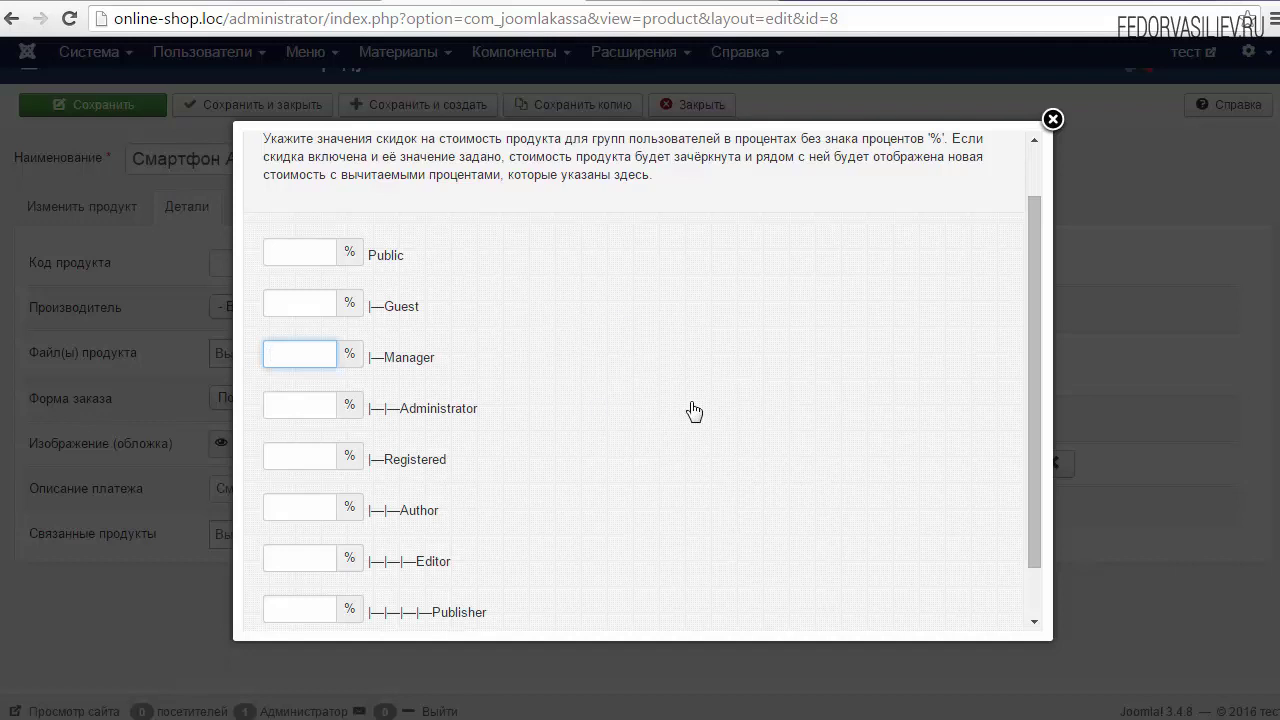
{"action": "left_click", "coordinate": [283, 357]}
{"action": "left_click_drag", "start_coordinate": [1033, 410], "coordinate": [1029, 484]}
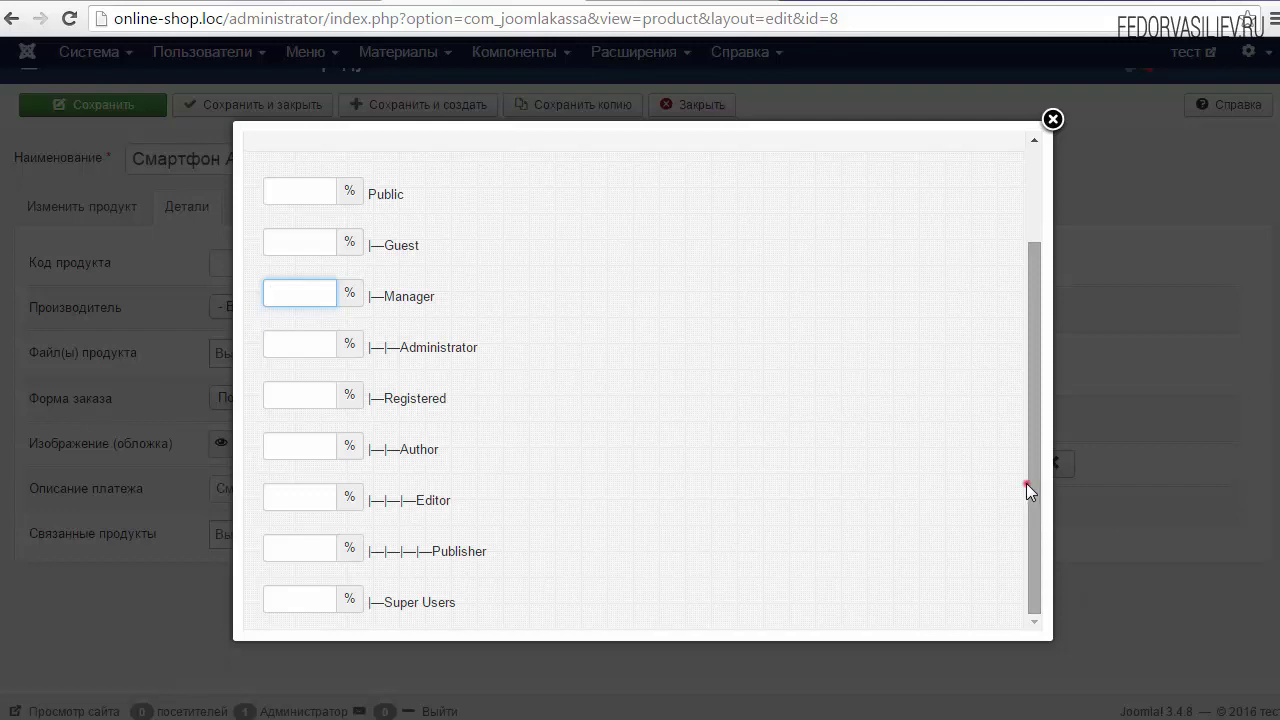
{"action": "left_click_drag", "start_coordinate": [1029, 482], "coordinate": [1036, 404]}
{"action": "left_click", "coordinate": [301, 289]}
{"action": "left_click", "coordinate": [289, 350]}
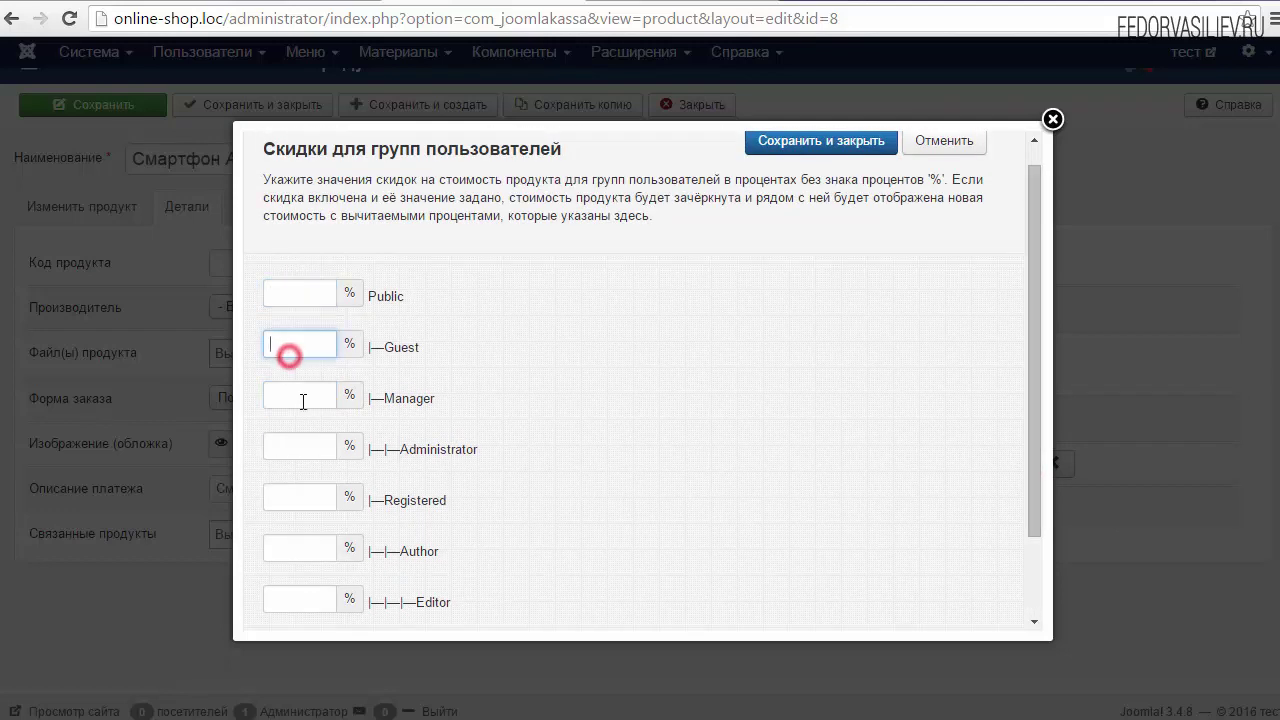
{"action": "left_click_drag", "start_coordinate": [1029, 407], "coordinate": [1034, 470]}
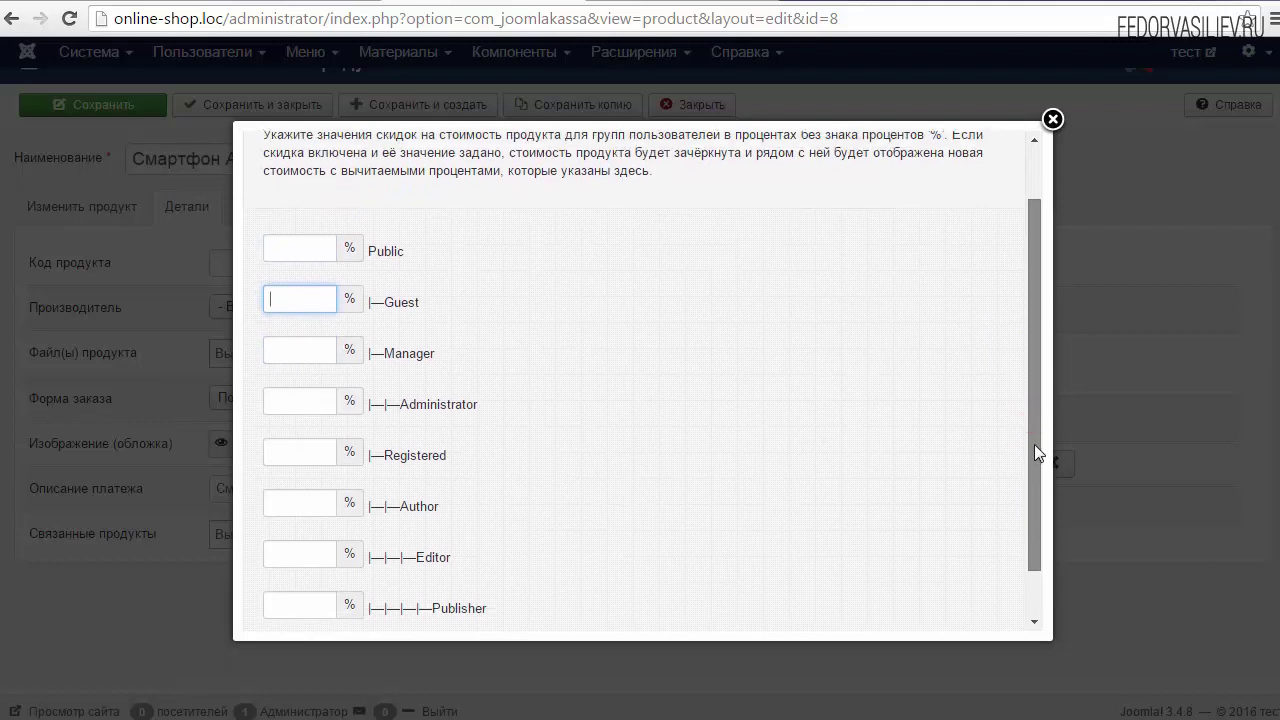
{"action": "left_click", "coordinate": [306, 255]}
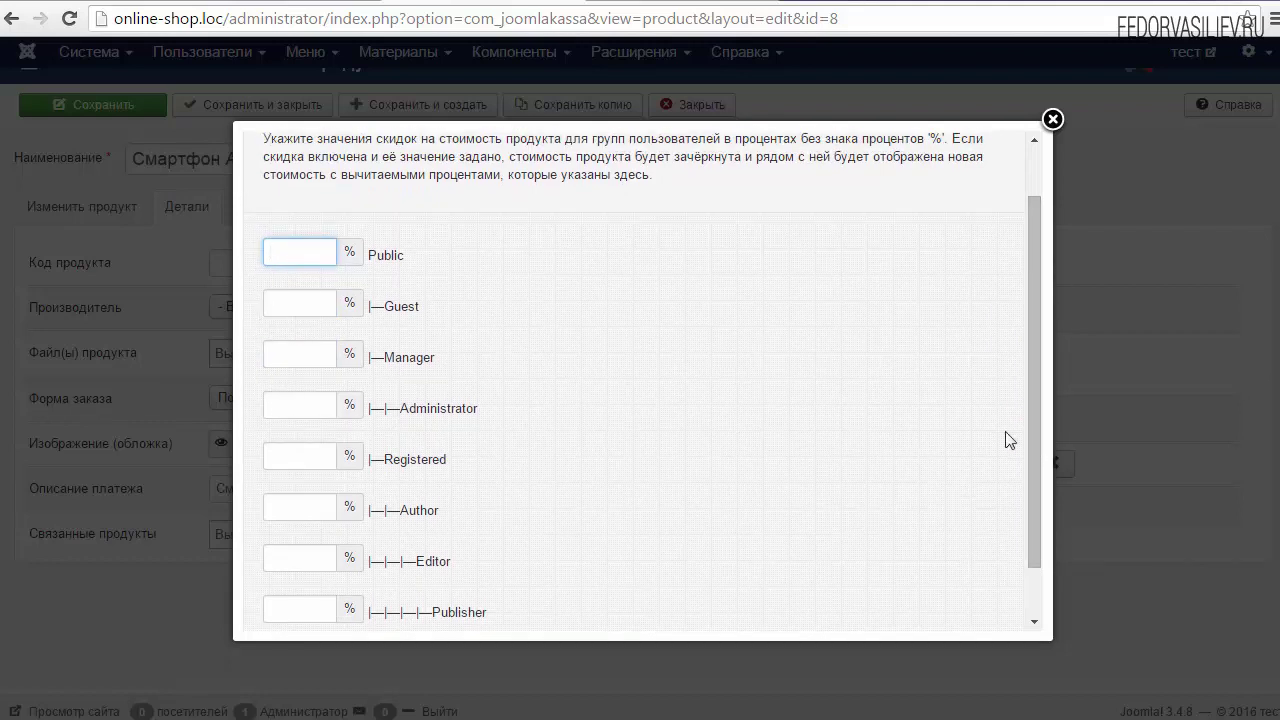
{"action": "left_click_drag", "start_coordinate": [1037, 458], "coordinate": [1038, 505]}
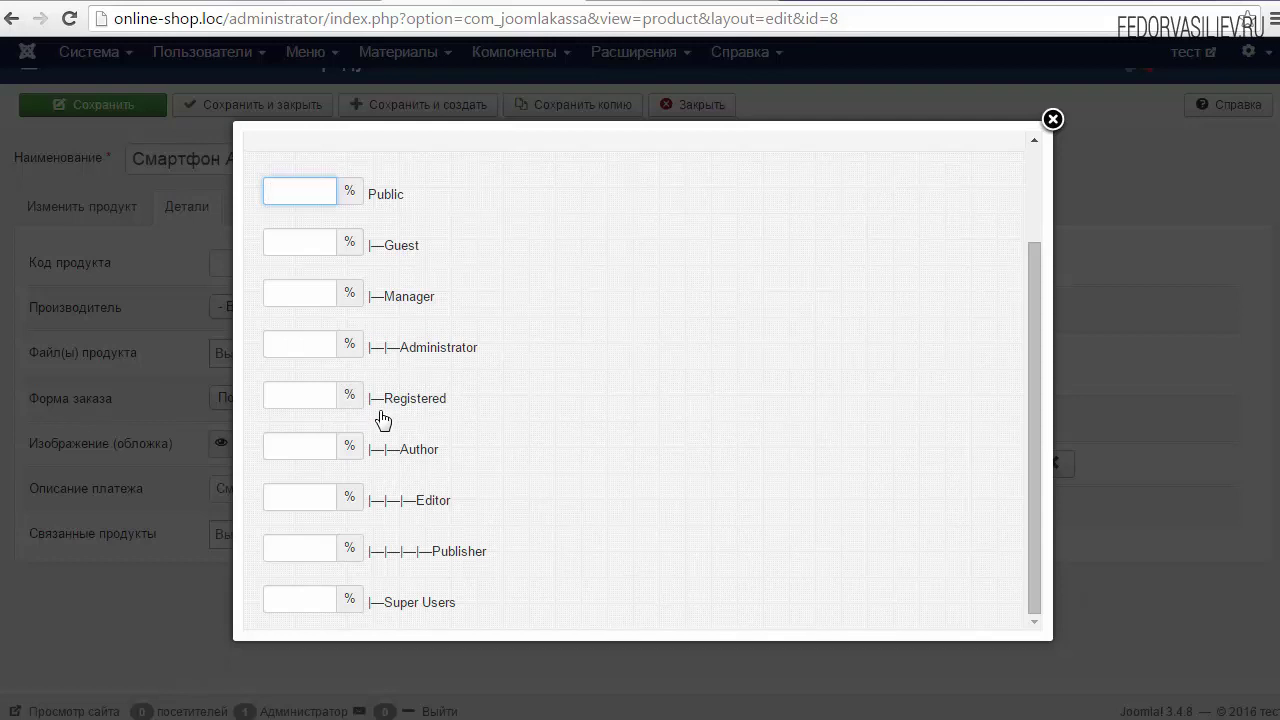
{"action": "double_click", "coordinate": [452, 500]}
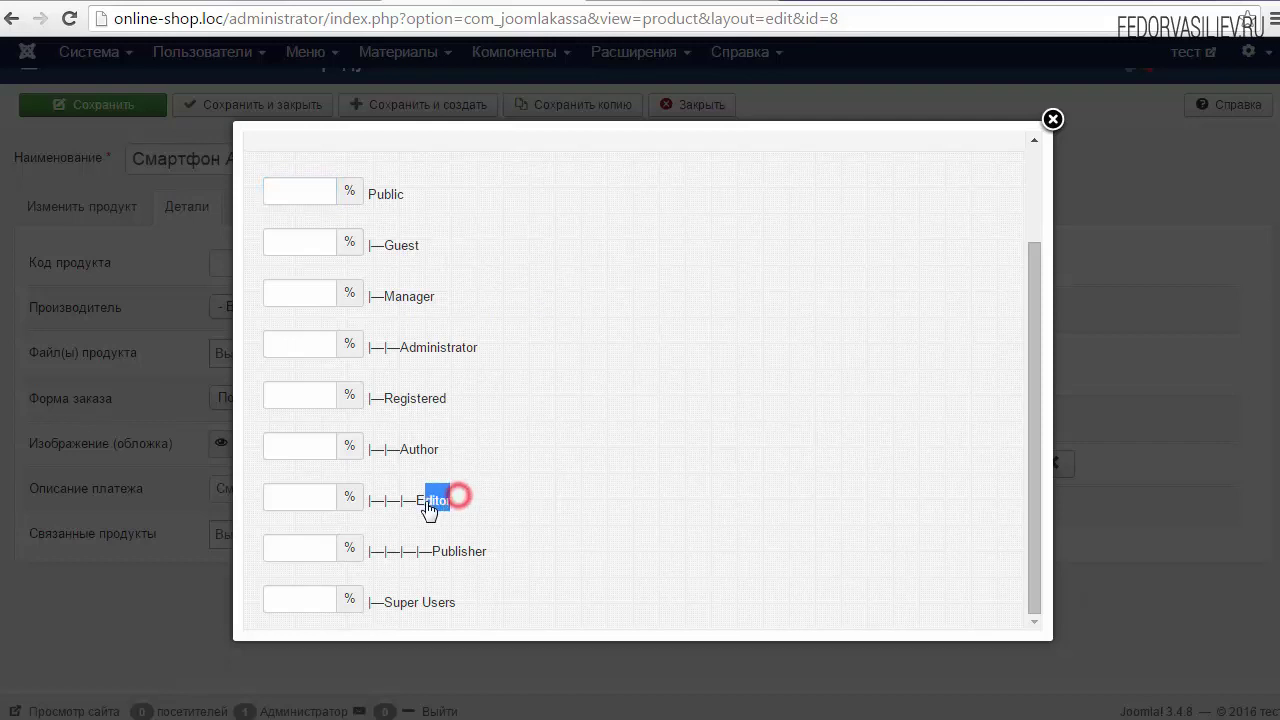
{"action": "left_click", "coordinate": [417, 510]}
{"action": "scroll", "coordinate": [1022, 497], "scroll_direction": "up", "scroll_amount": 1}
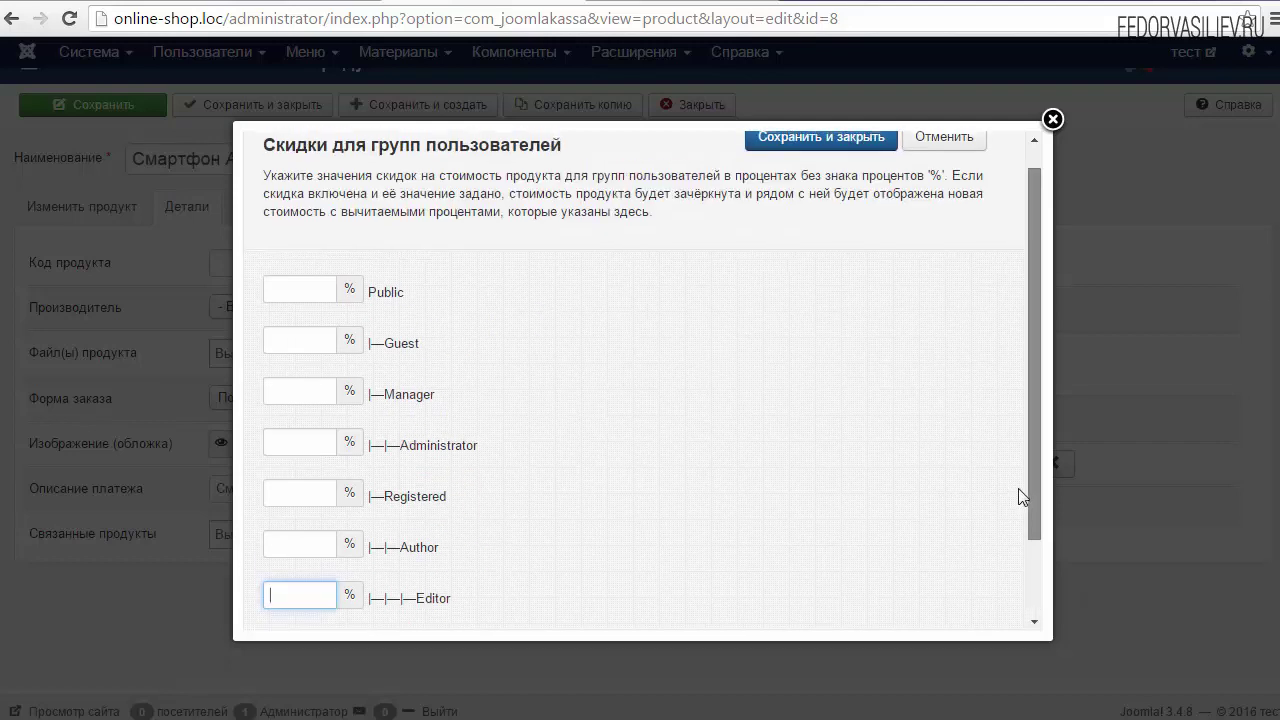
{"action": "left_click", "coordinate": [986, 481]}
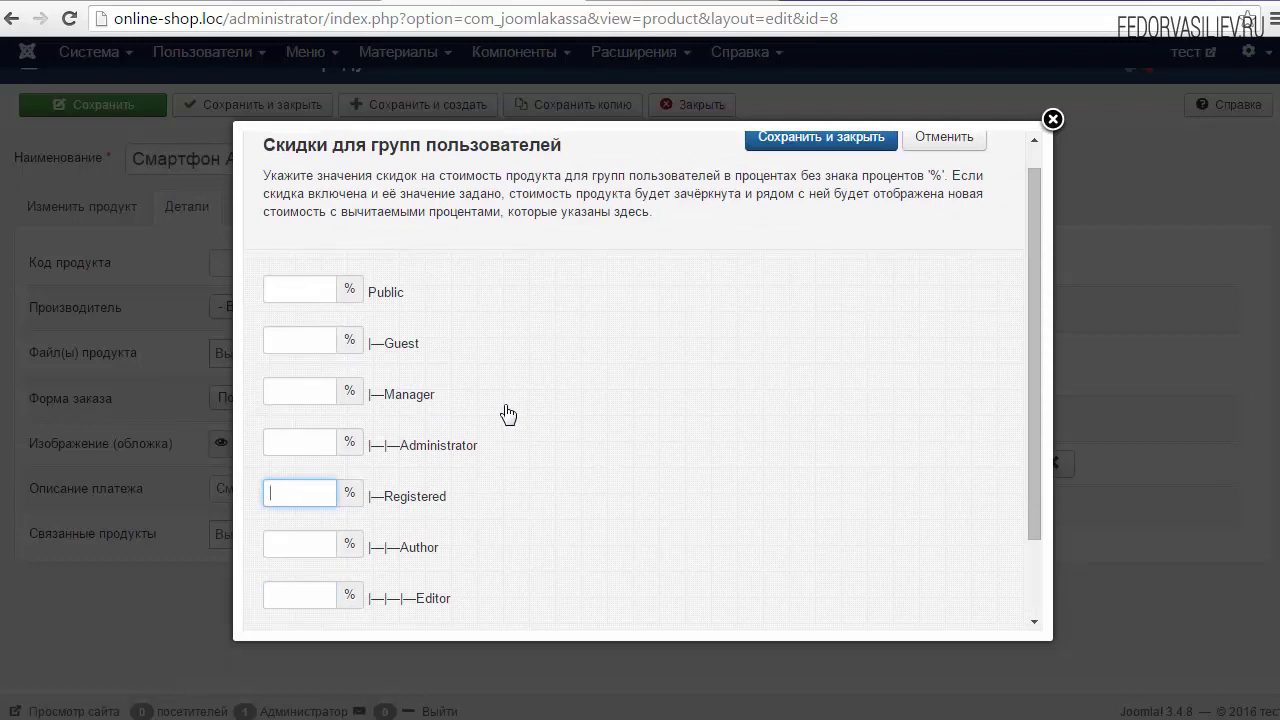
Set the discount to 10% for both the Public and Guest user groups
{"action": "double_click", "coordinate": [416, 291]}
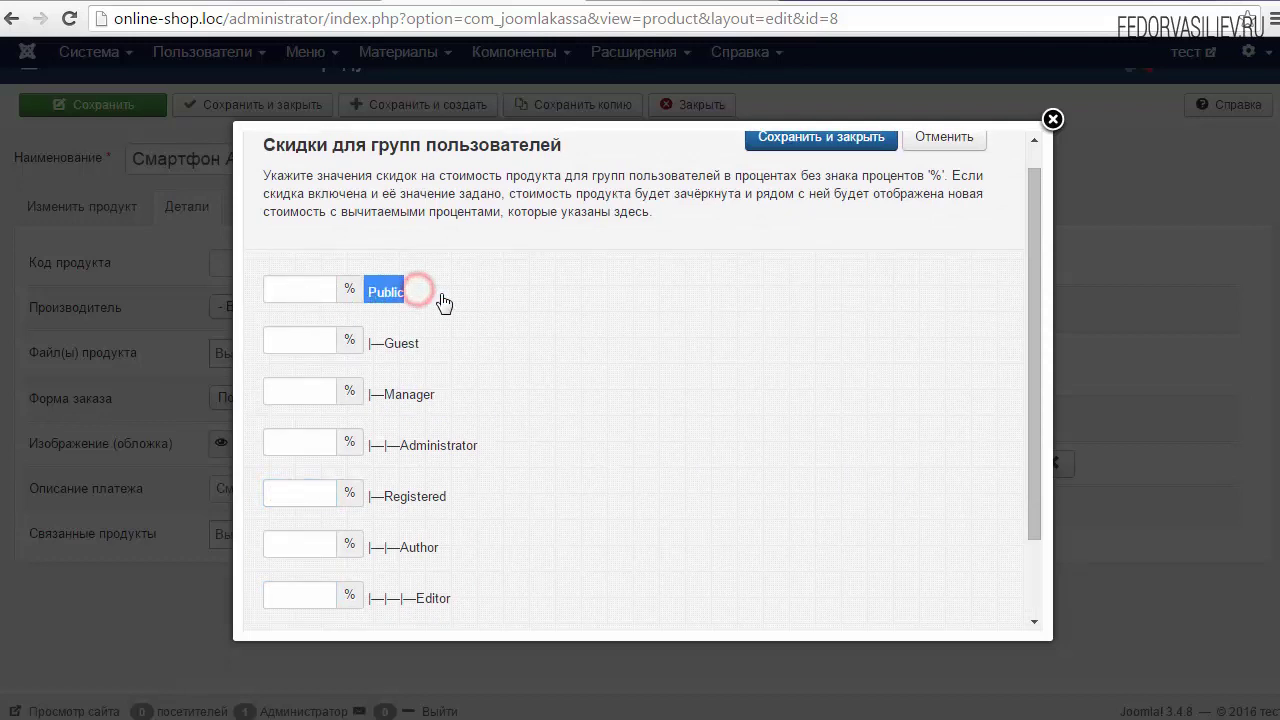
{"action": "left_click", "coordinate": [441, 298]}
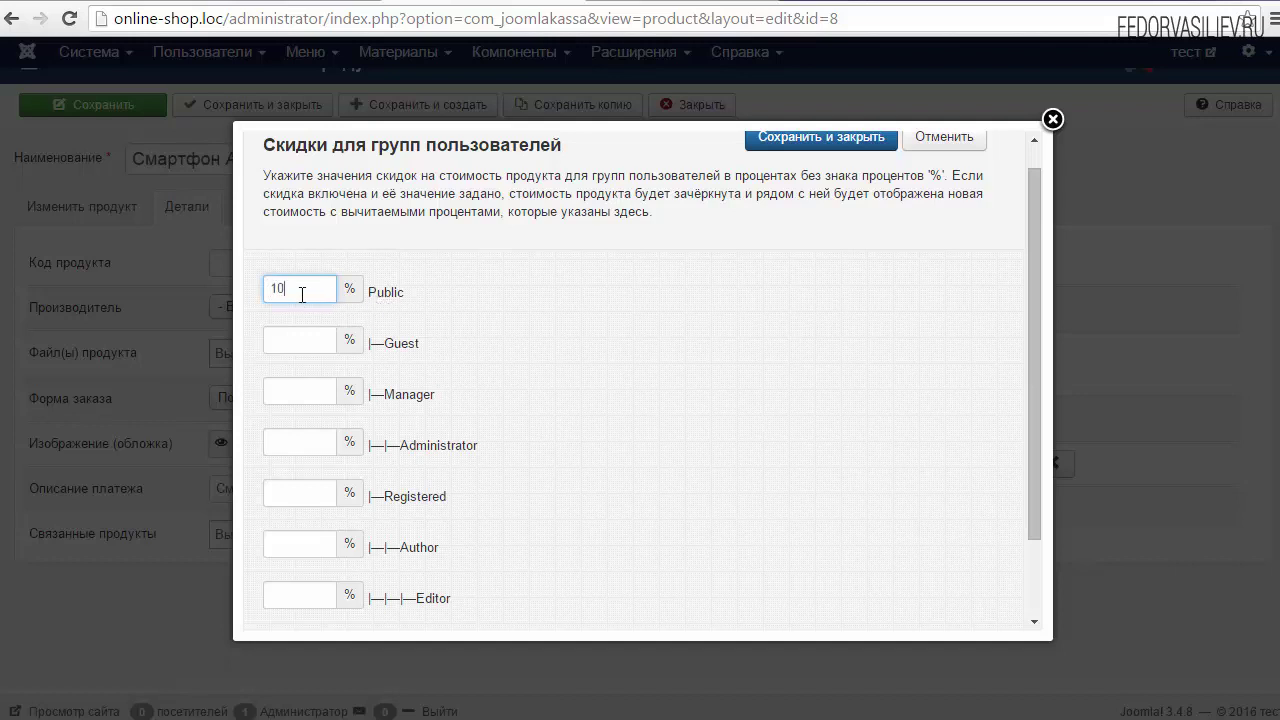
{"action": "double_click", "coordinate": [297, 286]}
{"action": "left_click", "coordinate": [315, 289]}
{"action": "left_click", "coordinate": [312, 341]}
{"action": "type", "text": "10"}
{"action": "left_click", "coordinate": [452, 344]}
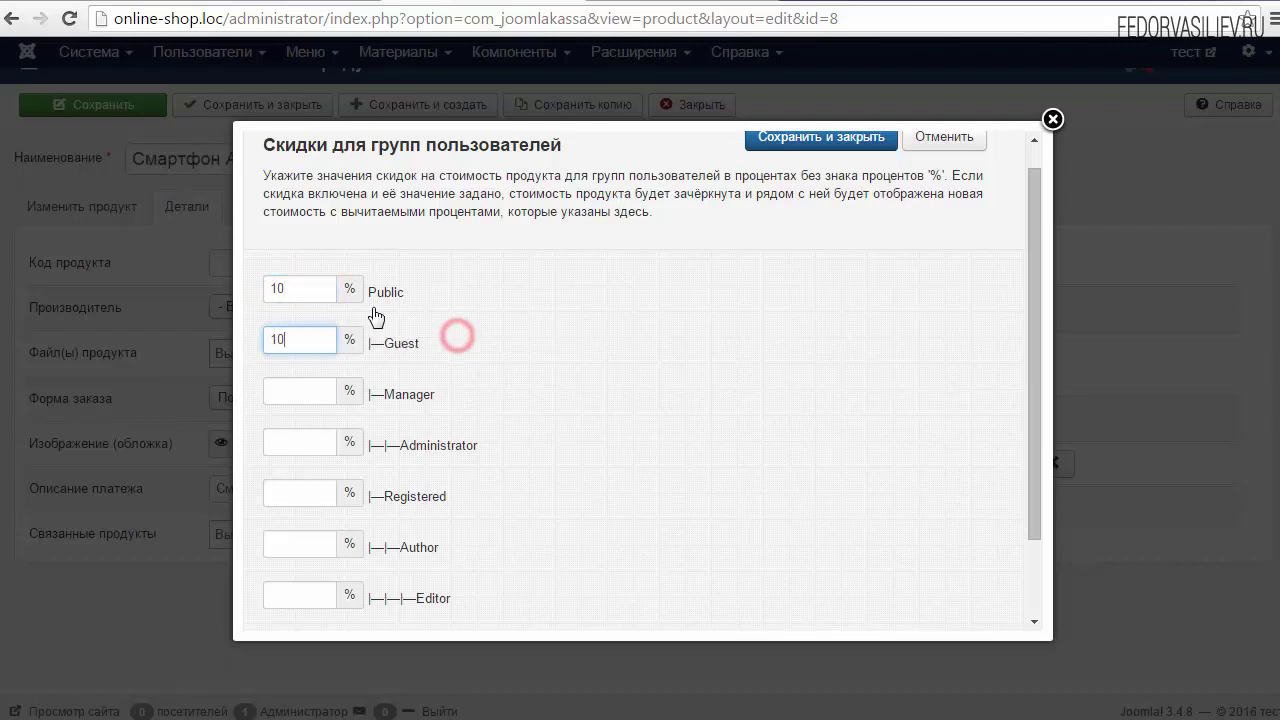
Recheck the discount percentages entered for the Public and Guest groups
{"action": "double_click", "coordinate": [289, 287]}
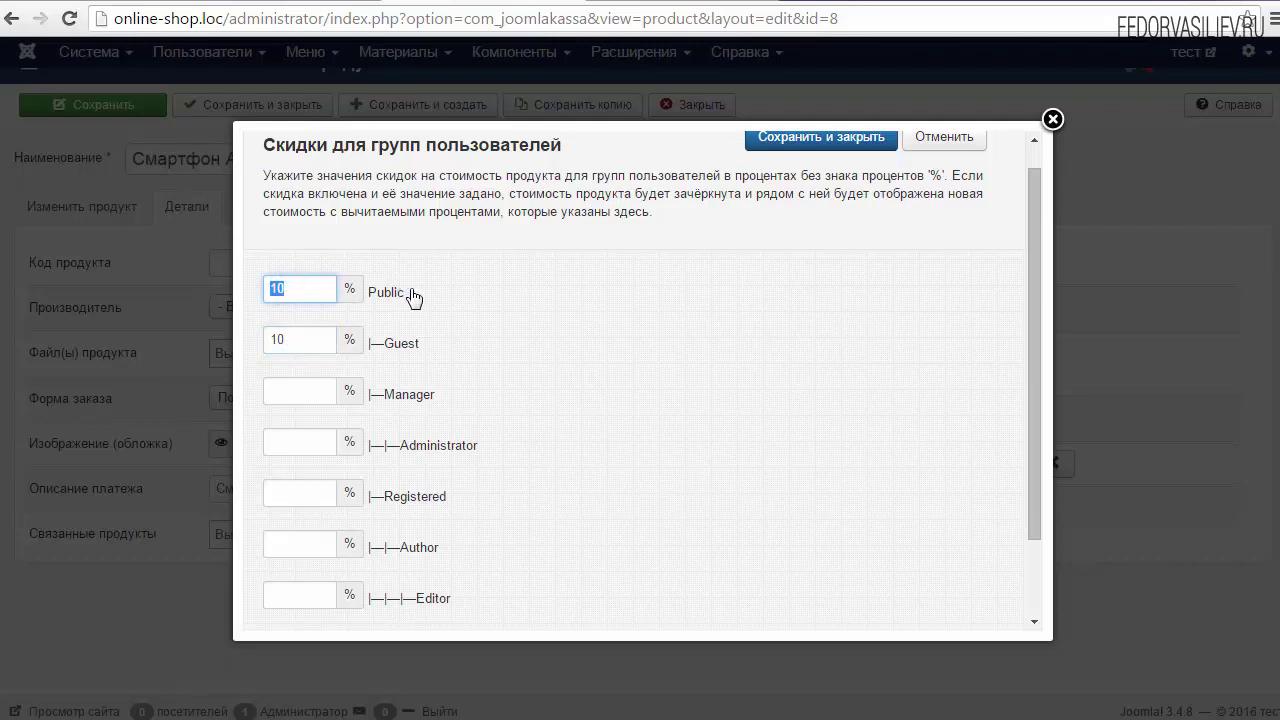
{"action": "left_click_drag", "start_coordinate": [411, 289], "coordinate": [372, 298]}
{"action": "left_click", "coordinate": [441, 302]}
{"action": "left_click_drag", "start_coordinate": [432, 338], "coordinate": [383, 347]}
{"action": "left_click", "coordinate": [284, 339]}
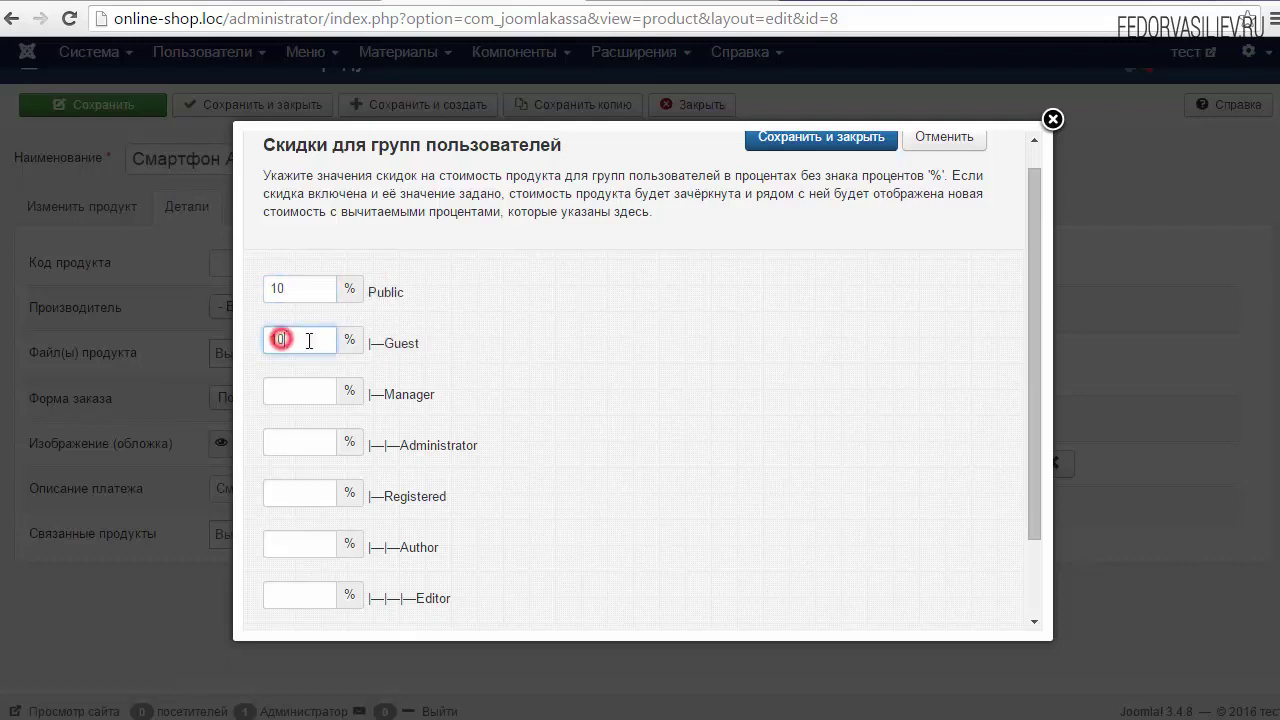
{"action": "double_click", "coordinate": [414, 344]}
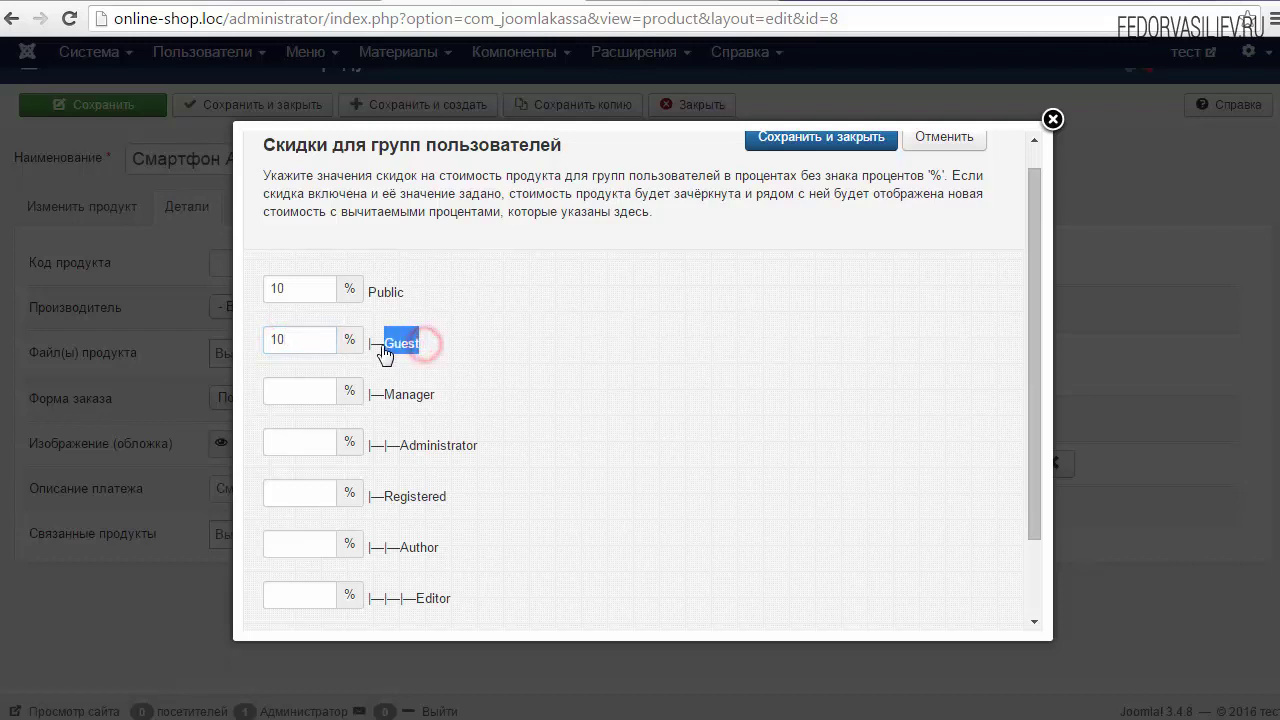
{"action": "left_click", "coordinate": [421, 345]}
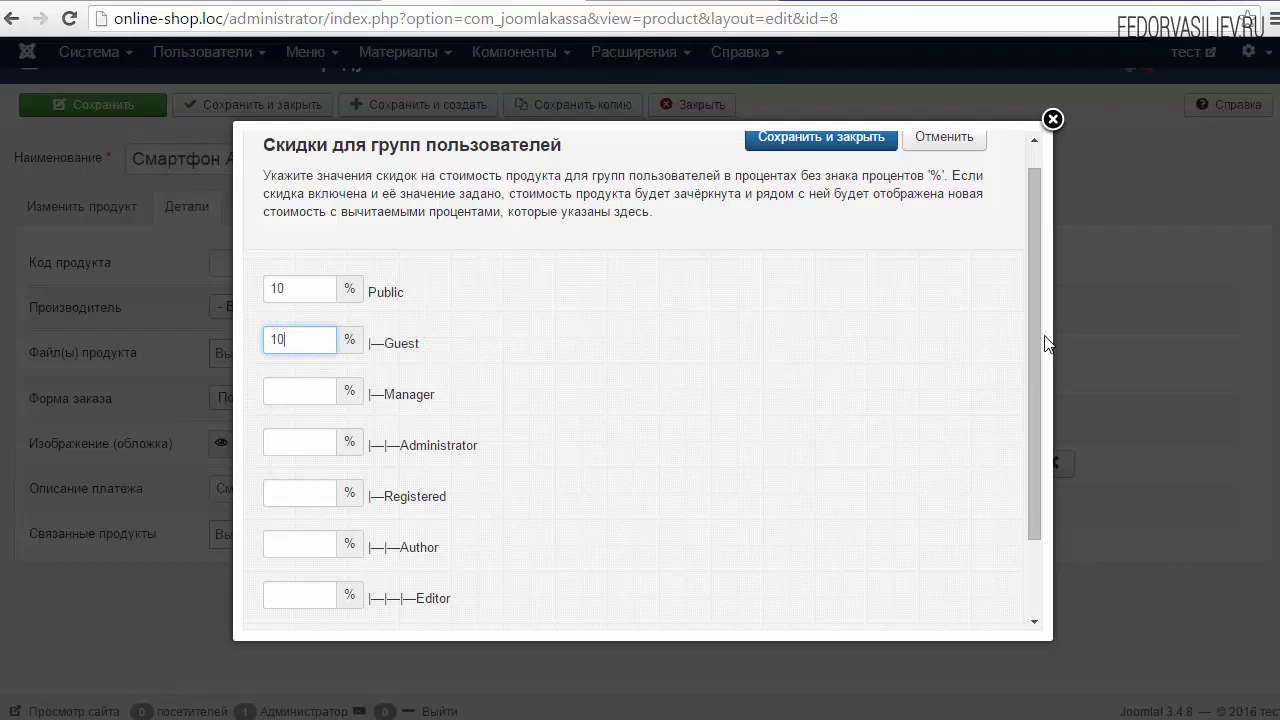
{"action": "scroll", "coordinate": [1036, 340], "scroll_direction": "up", "scroll_amount": 1}
{"action": "double_click", "coordinate": [319, 322]}
{"action": "left_click", "coordinate": [313, 321]}
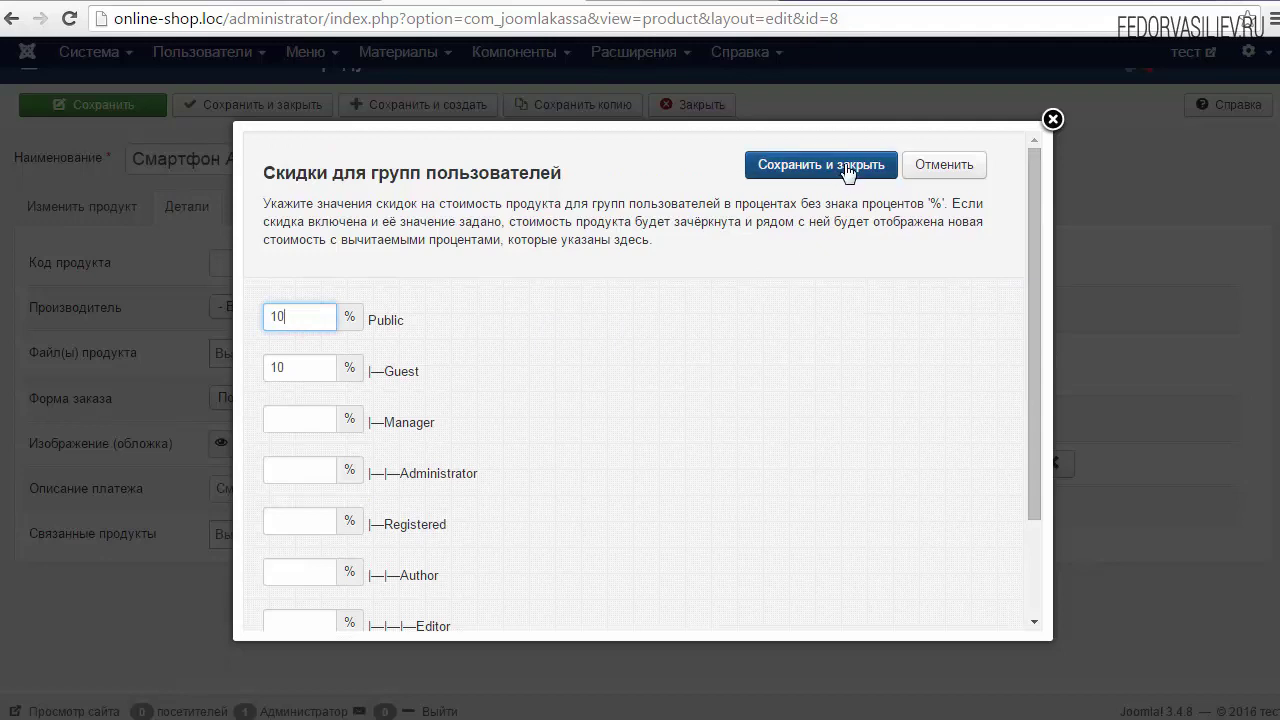
Save and close the user-group discounts, and save the product
{"action": "left_click", "coordinate": [843, 165]}
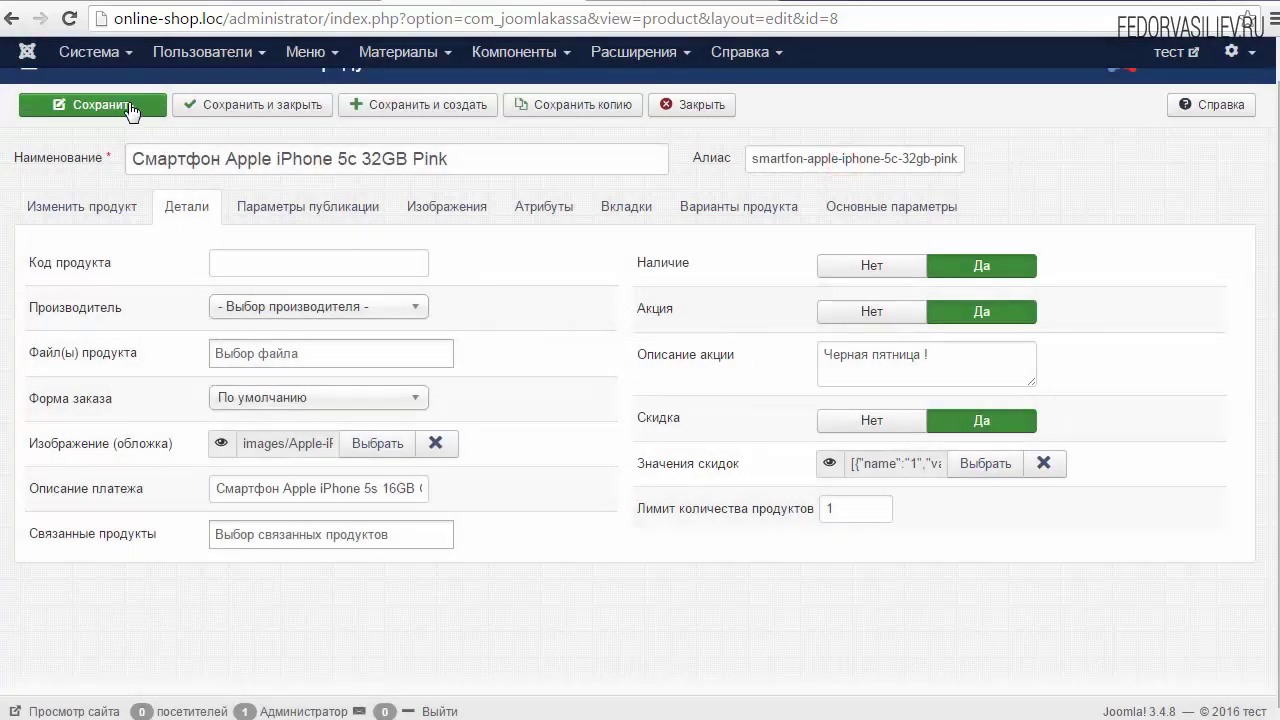
{"action": "left_click", "coordinate": [101, 112]}
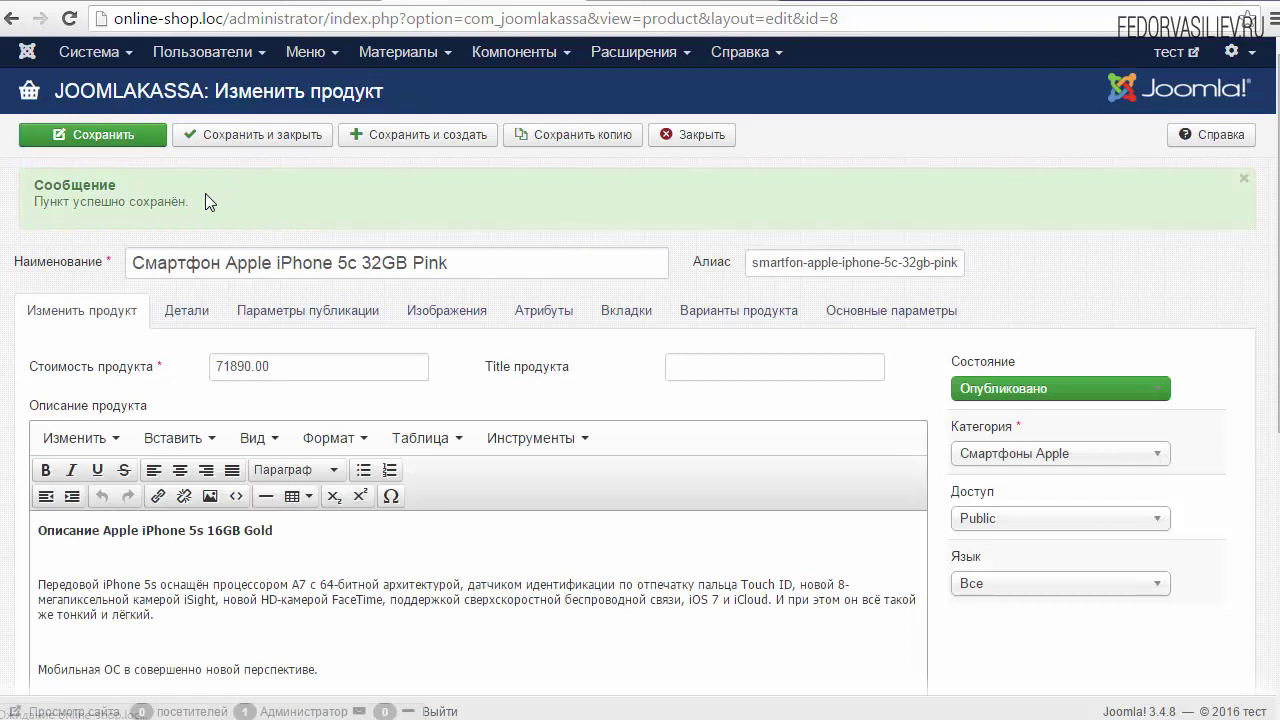
{"action": "triple_click", "coordinate": [205, 193]}
{"action": "left_click", "coordinate": [235, 209]}
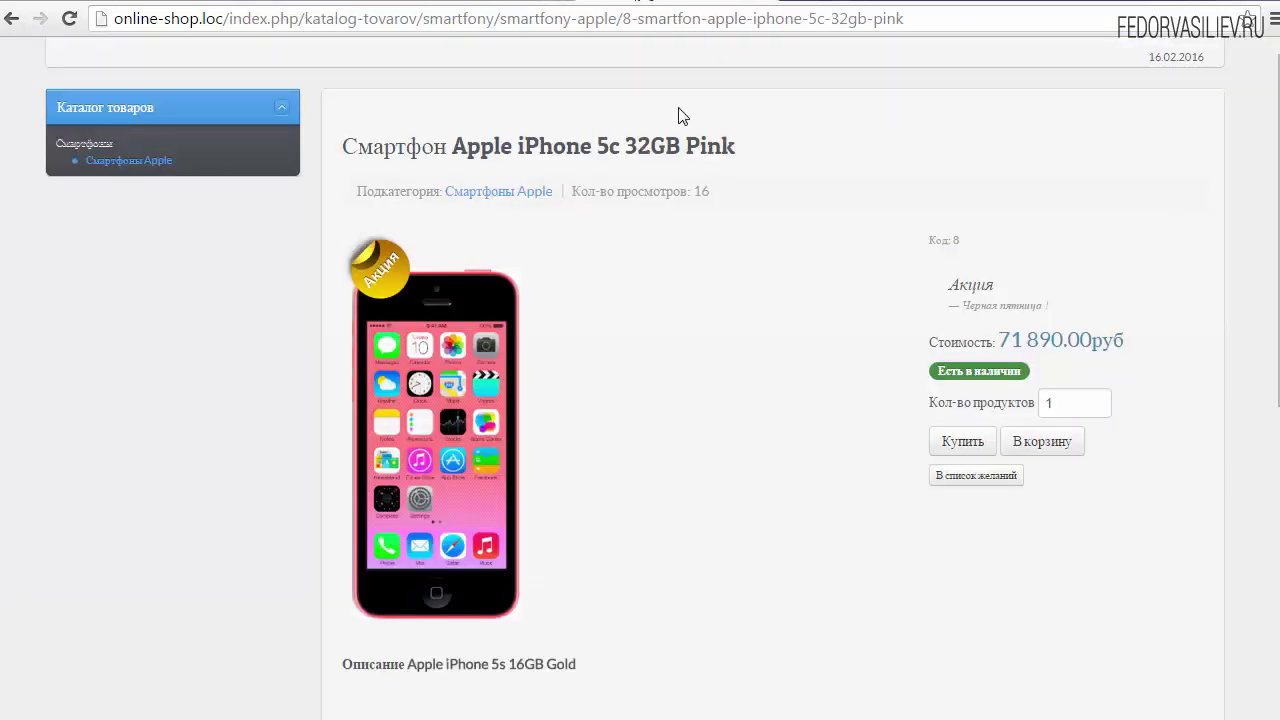
Reload the iPhone 5c 32GB Pink storefront page and check how the original and discounted prices are displayed
{"action": "triple_click", "coordinate": [903, 310]}
{"action": "left_click", "coordinate": [1173, 364]}
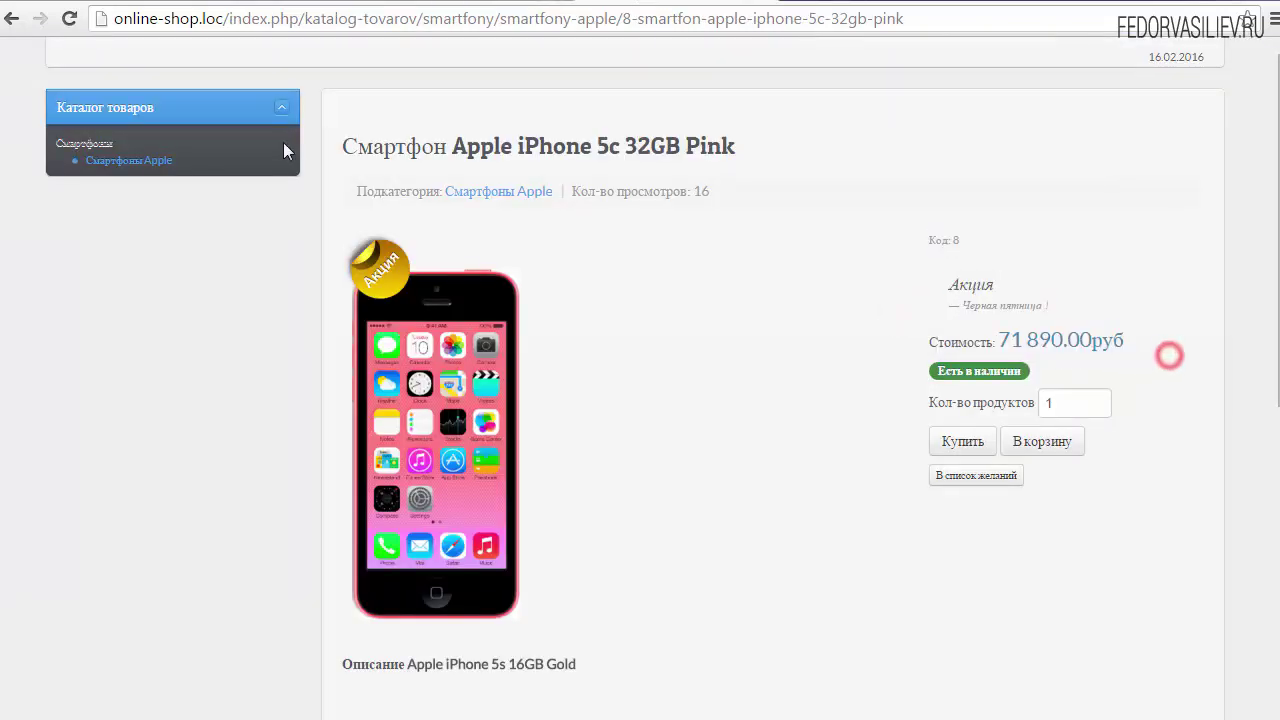
{"action": "left_click", "coordinate": [69, 18]}
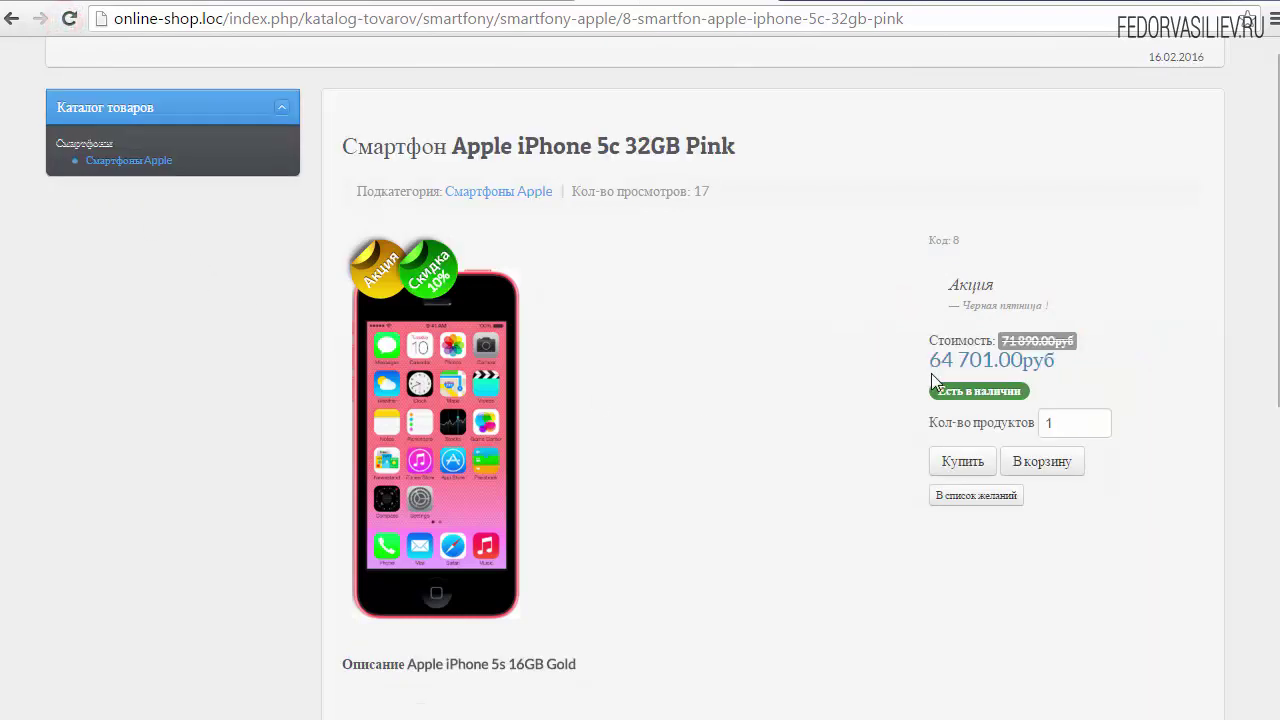
{"action": "left_click_drag", "start_coordinate": [932, 358], "coordinate": [1075, 362]}
{"action": "left_click", "coordinate": [920, 344]}
{"action": "left_click_drag", "start_coordinate": [936, 344], "coordinate": [1100, 347]}
Return to the product editor and check the Стоимость продукта value against the storefront's original price
{"action": "left_click", "coordinate": [531, 6]}
{"action": "left_click", "coordinate": [657, 2]}
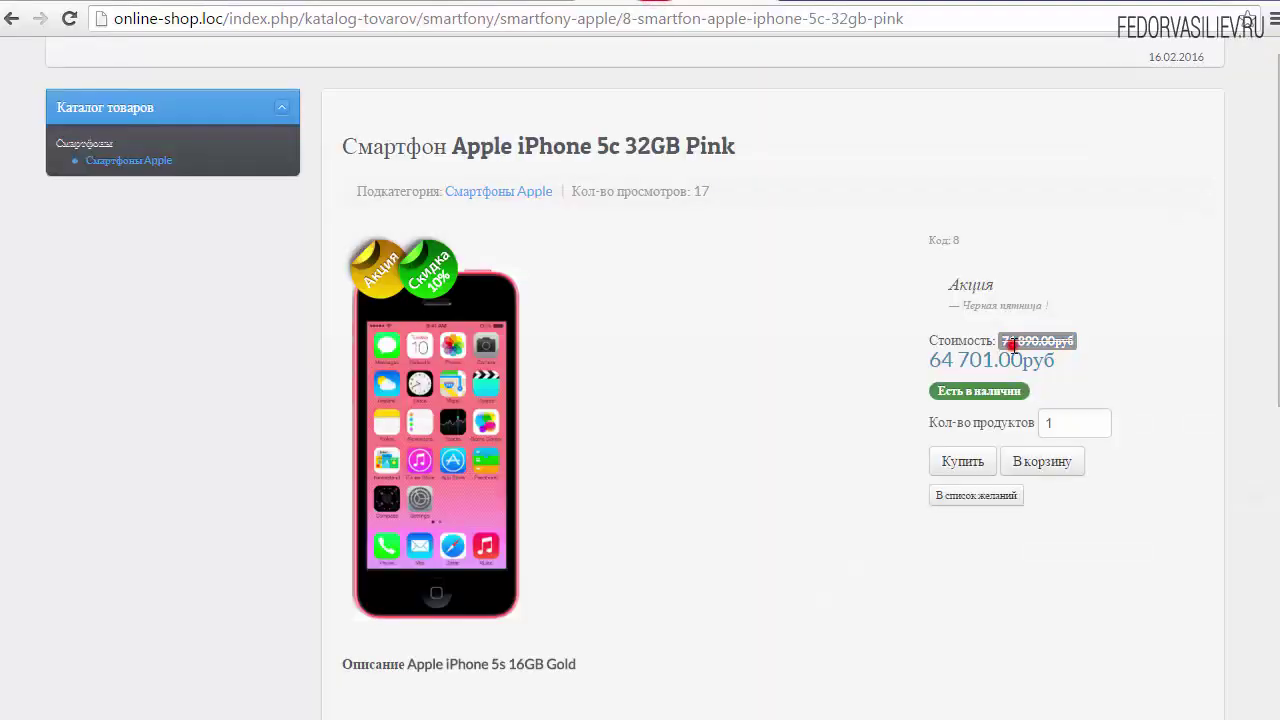
{"action": "left_click", "coordinate": [573, 6]}
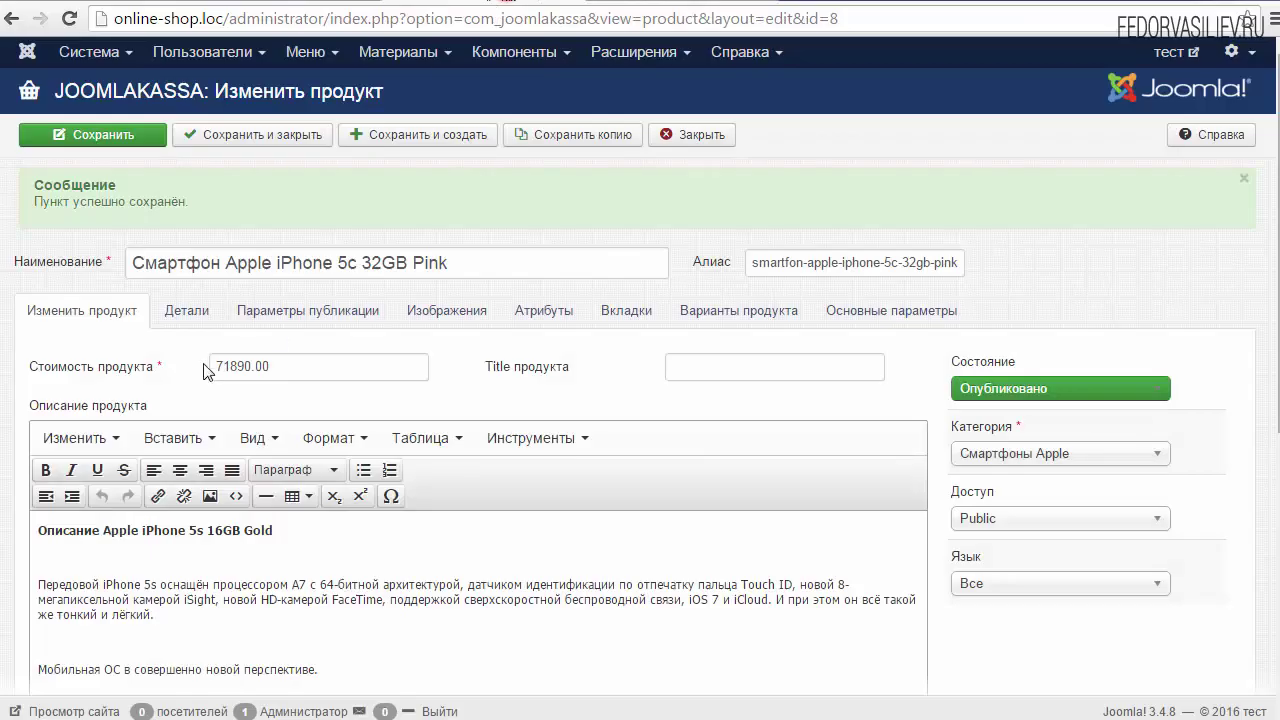
{"action": "left_click_drag", "start_coordinate": [308, 362], "coordinate": [170, 372]}
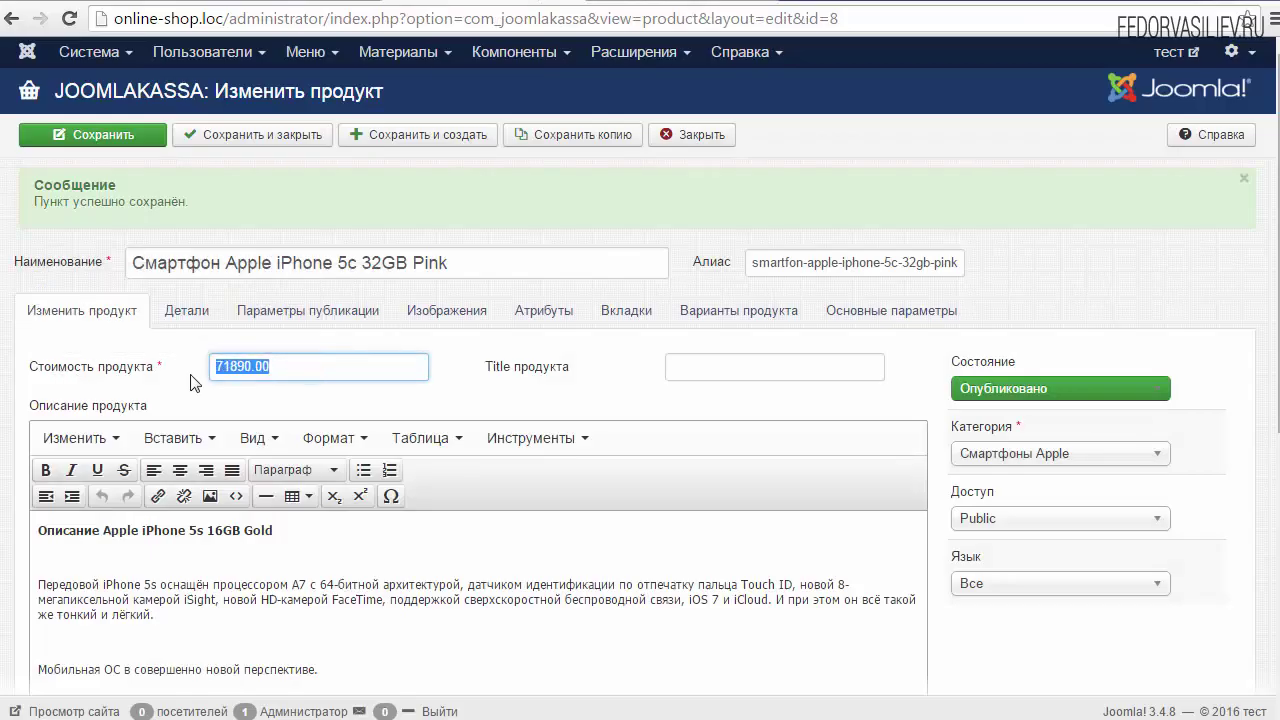
{"action": "left_click", "coordinate": [230, 370]}
{"action": "left_click_drag", "start_coordinate": [209, 364], "coordinate": [272, 366]}
{"action": "left_click", "coordinate": [294, 365]}
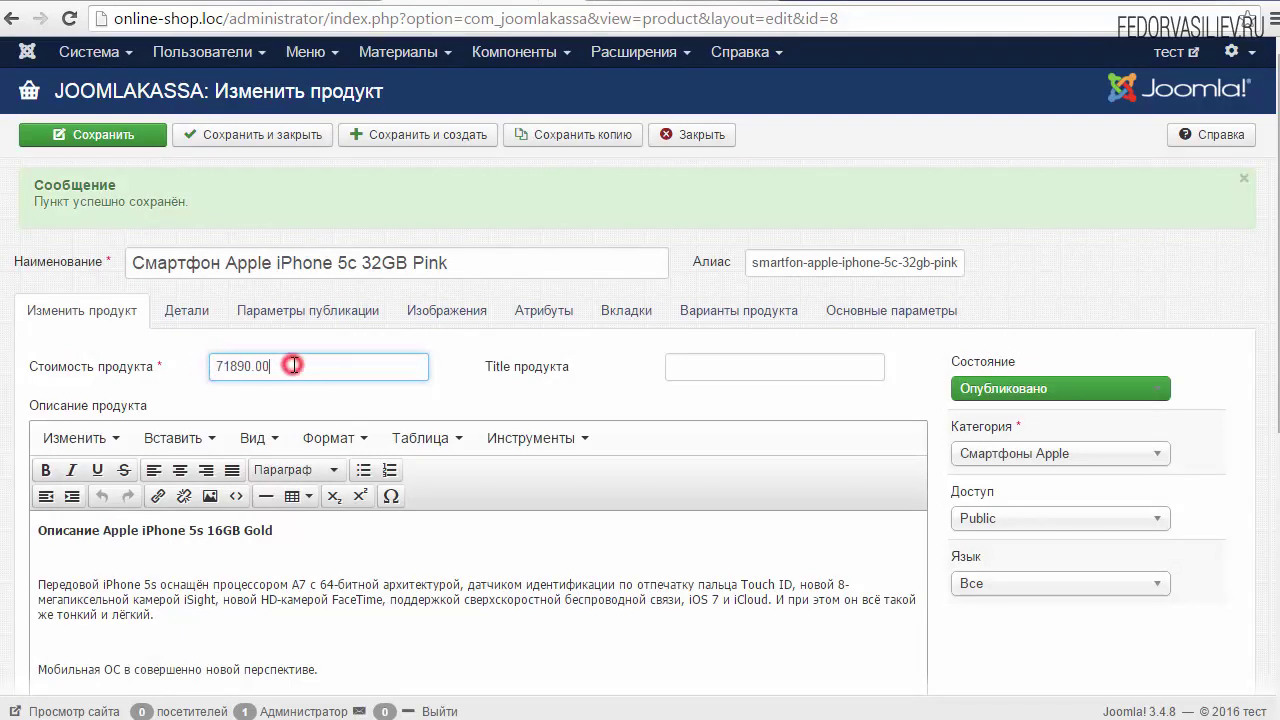
Compare the storefront's crossed-out and discounted prices with those on the iPhone 6s Plus 64GB Space Gray page of the demomagazin shop
{"action": "left_click", "coordinate": [659, 8]}
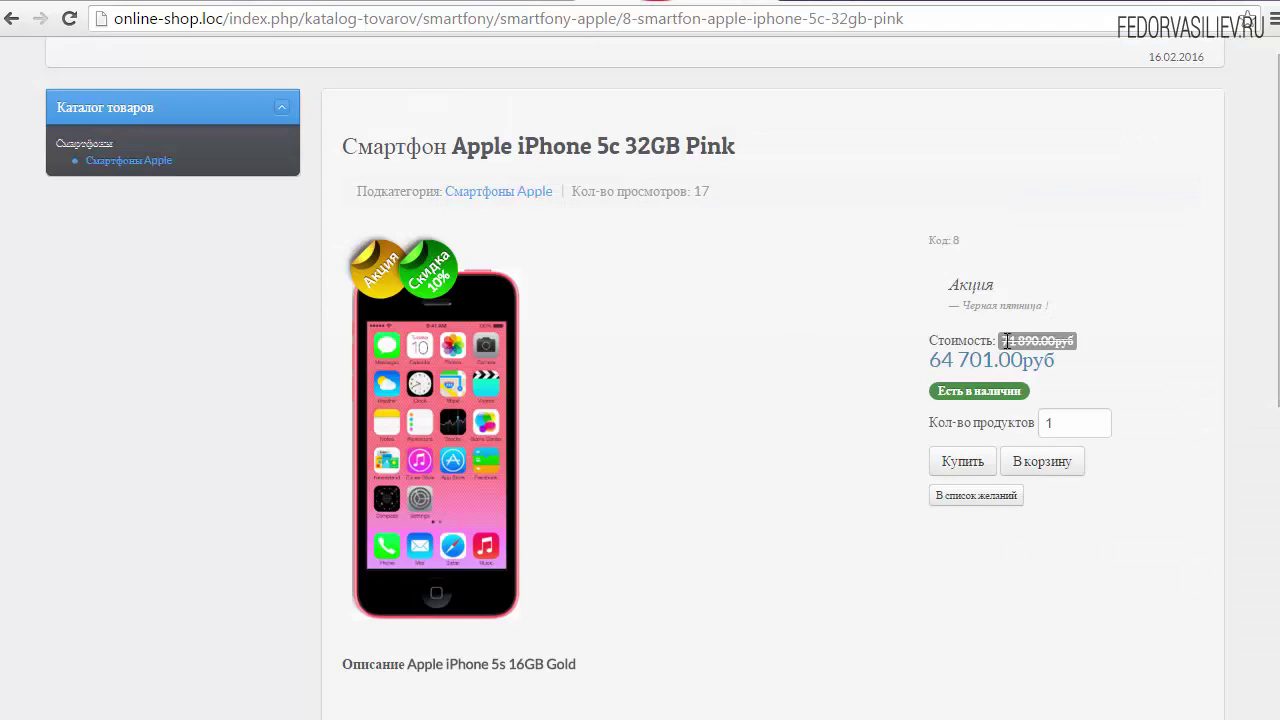
{"action": "left_click_drag", "start_coordinate": [998, 341], "coordinate": [1094, 351]}
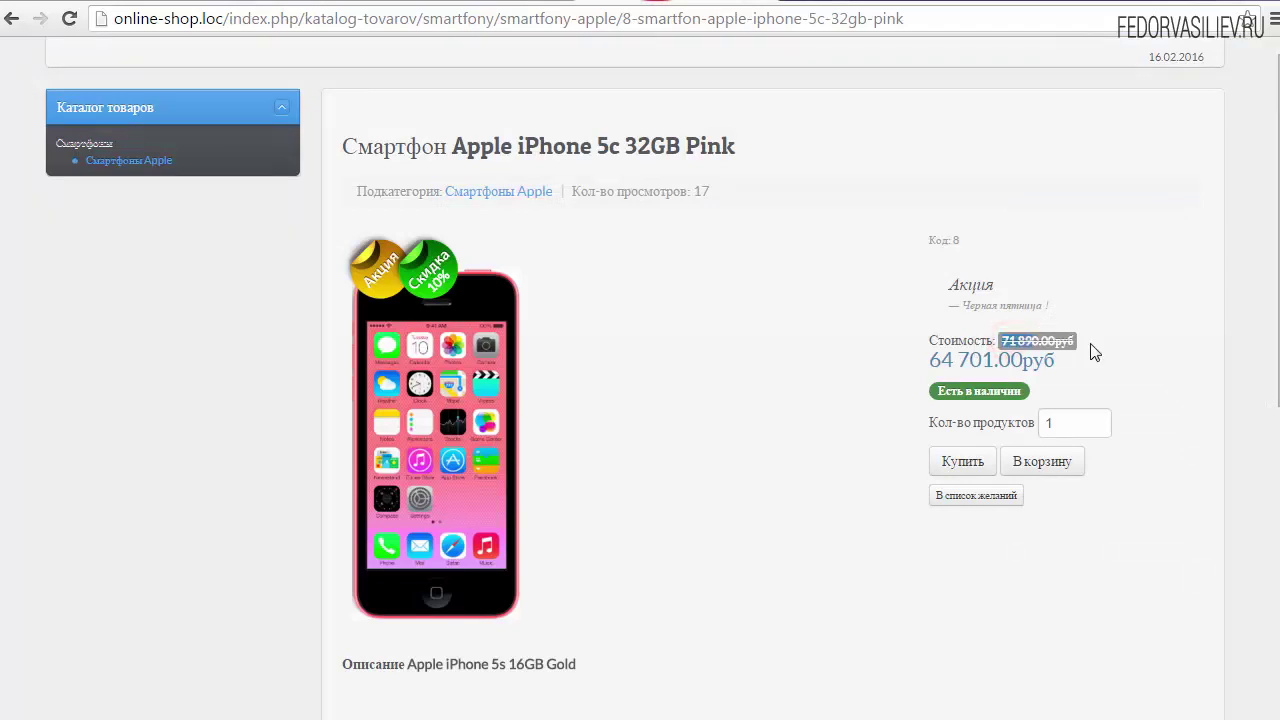
{"action": "left_click", "coordinate": [259, 3]}
{"action": "left_click", "coordinate": [225, 3]}
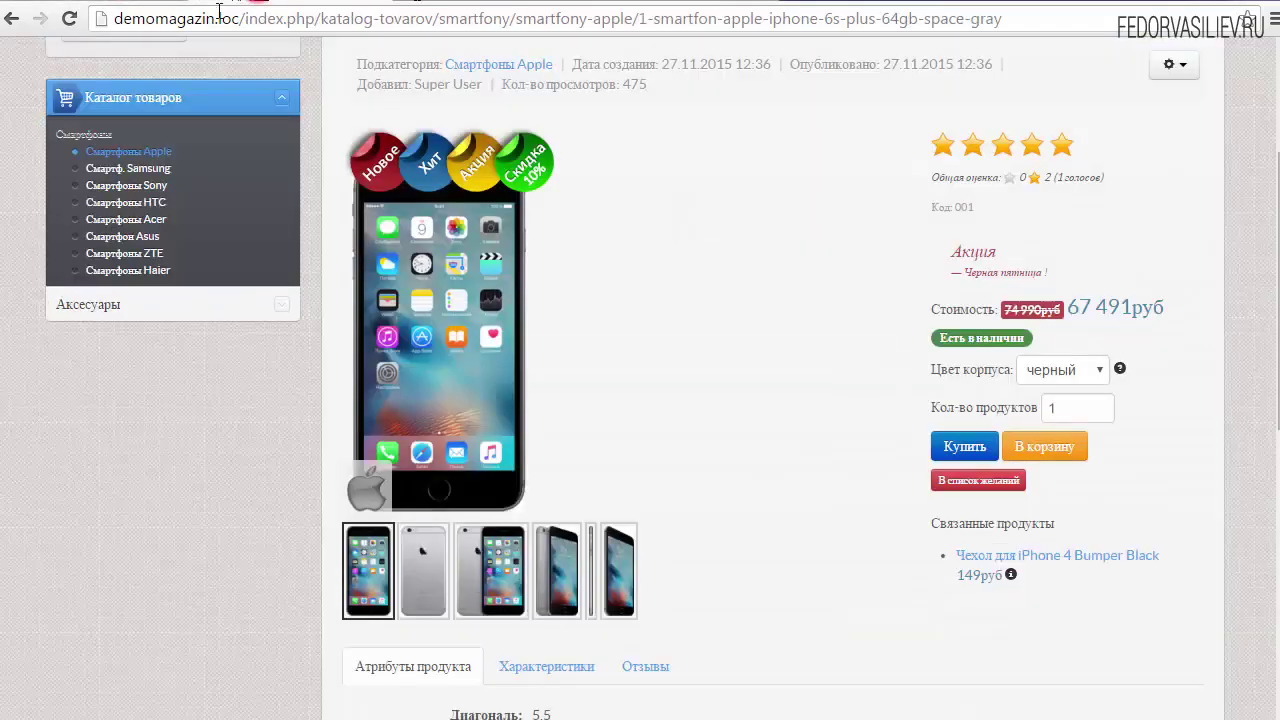
{"action": "left_click", "coordinate": [1071, 329]}
{"action": "left_click", "coordinate": [1075, 332]}
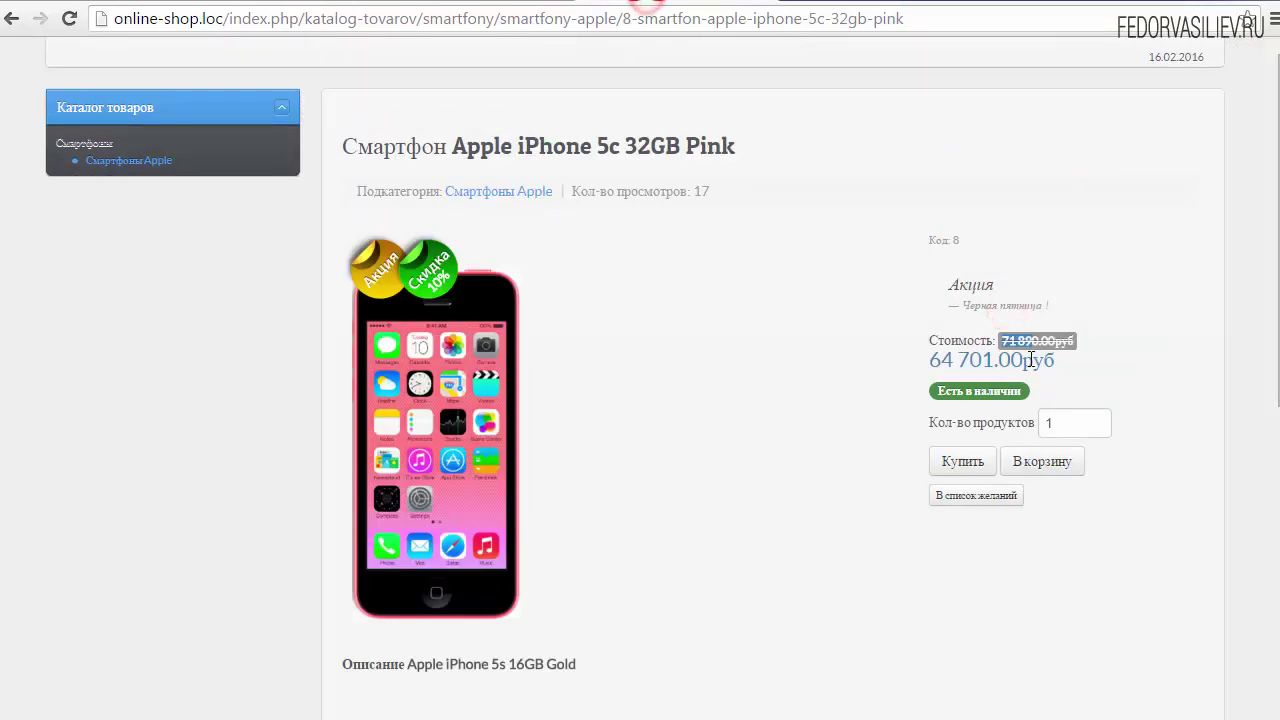
{"action": "left_click", "coordinate": [1077, 365]}
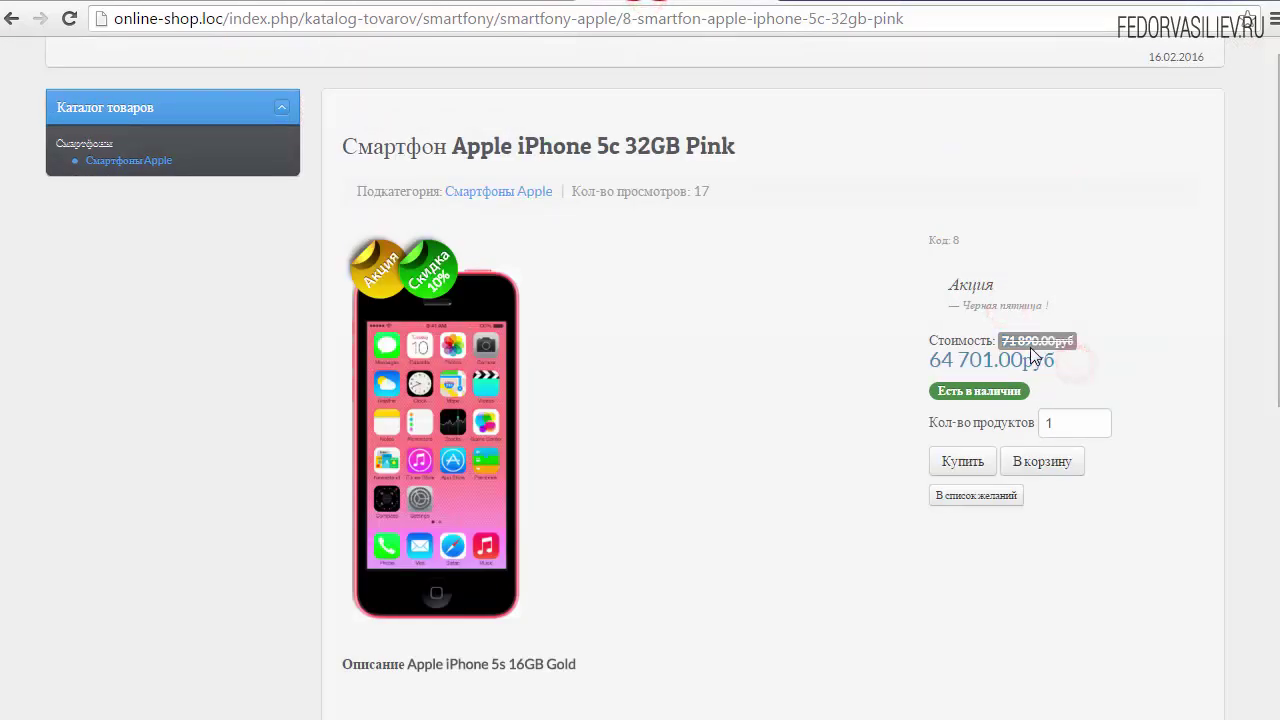